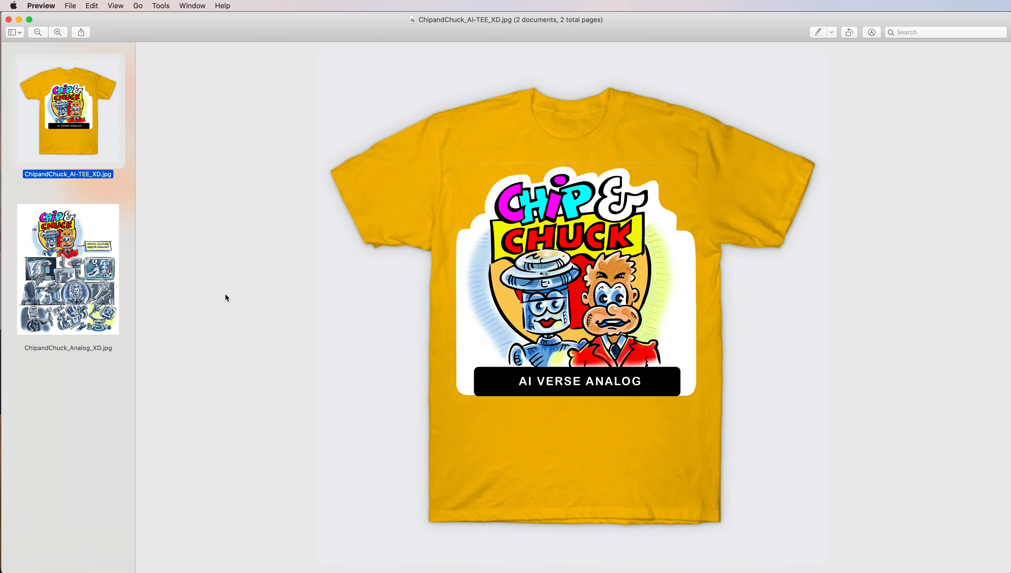
View the ChipandChuck_Analog_XD.jpg comic artwork in Preview.
{"action": "left_click", "coordinate": [102, 281]}
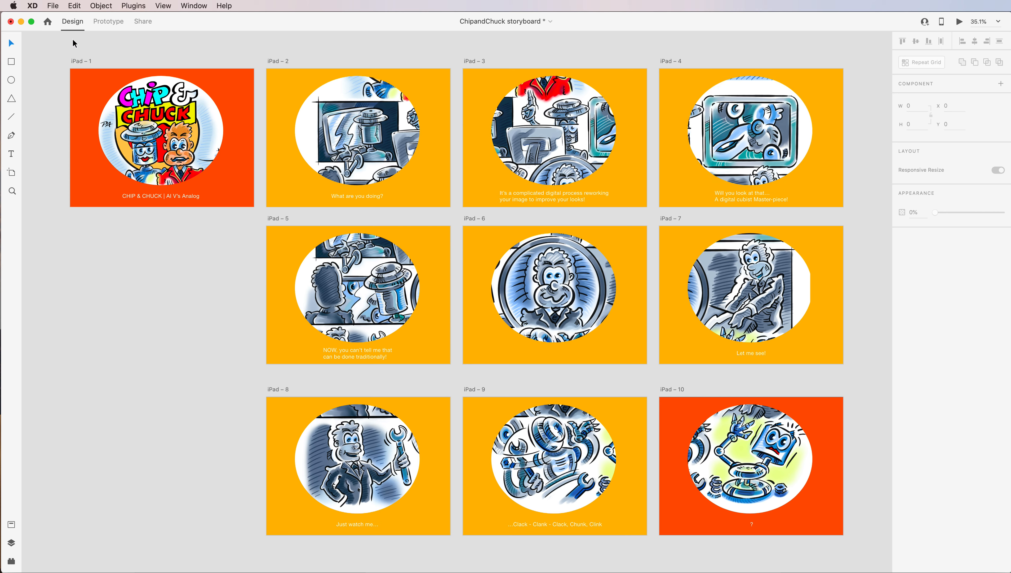
Switch to Adobe XD and copy the embed code for the ChipandChuck storyboard's share link.
{"action": "left_click", "coordinate": [114, 25]}
{"action": "left_click", "coordinate": [144, 22]}
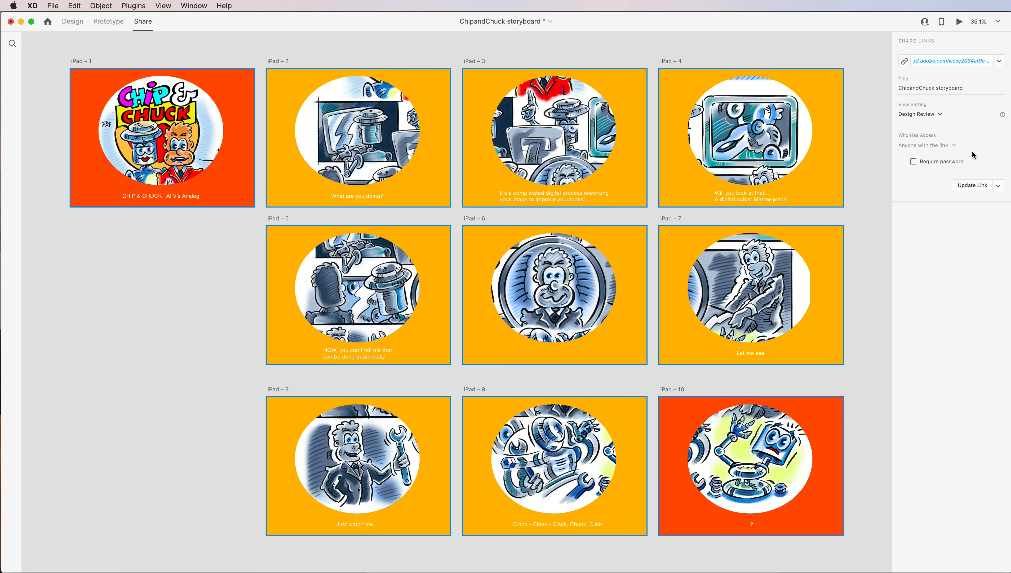
{"action": "left_click", "coordinate": [999, 186]}
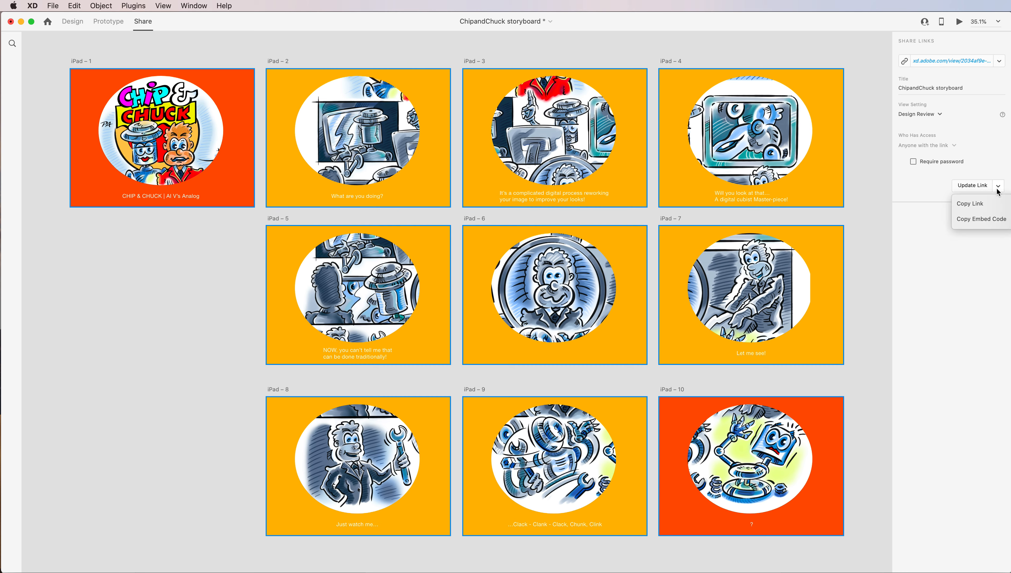
{"action": "left_click", "coordinate": [963, 219]}
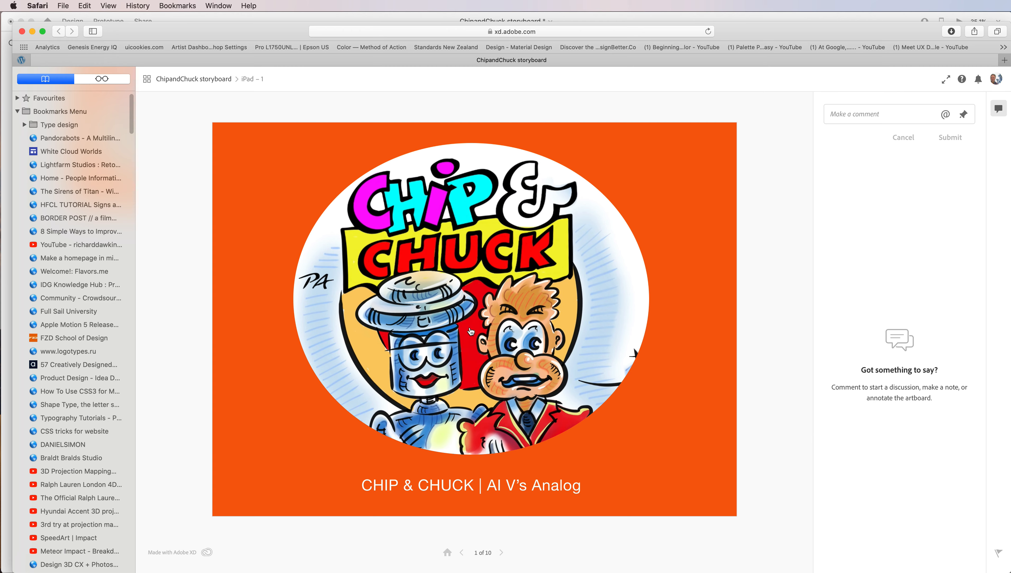
Play through the shared storyboard in Safari from iPad – 1 to iPad – 10 and back to the start, and close the browser window.
{"action": "left_click", "coordinate": [475, 338]}
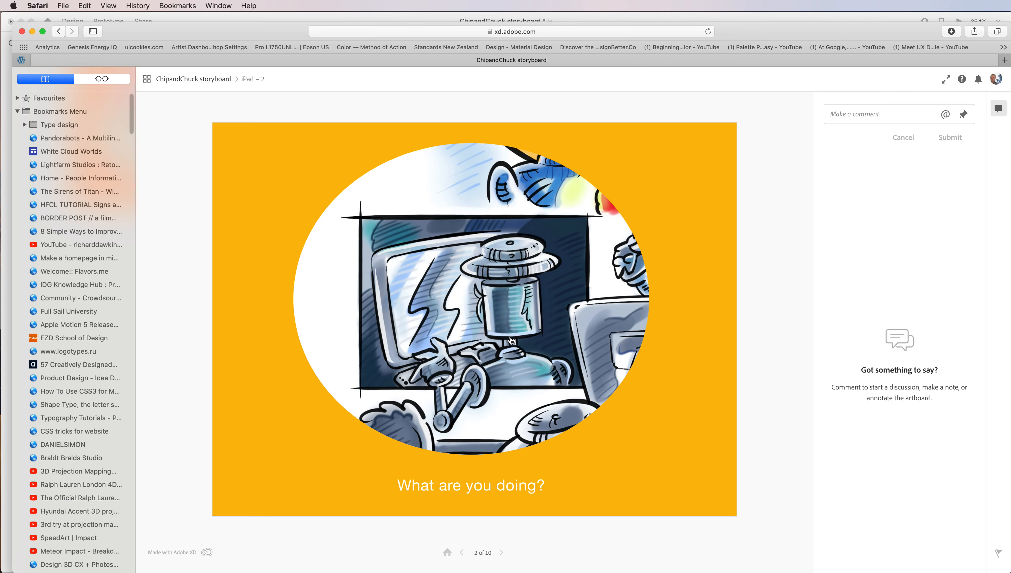
{"action": "left_click", "coordinate": [485, 320]}
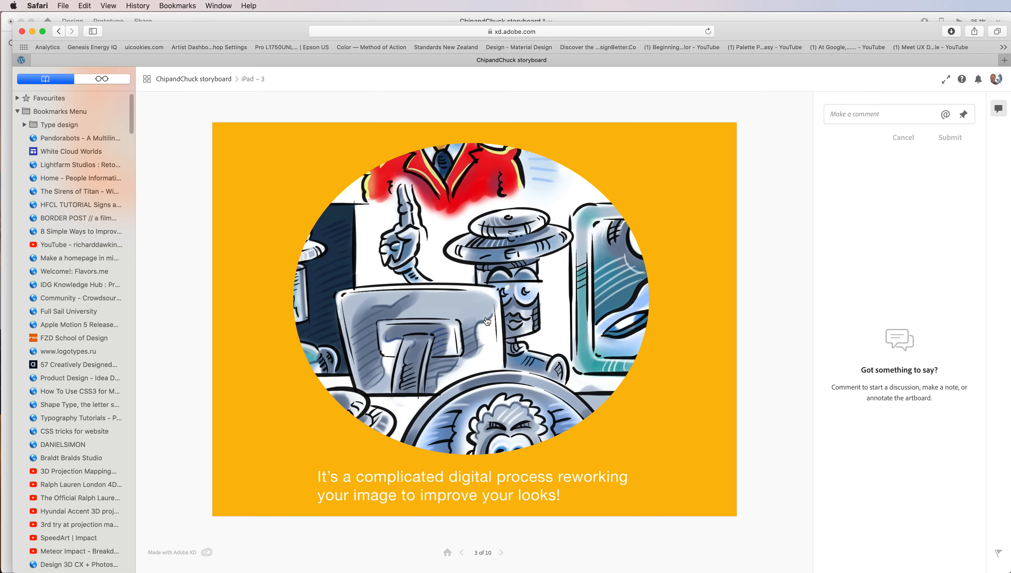
{"action": "left_click", "coordinate": [484, 321]}
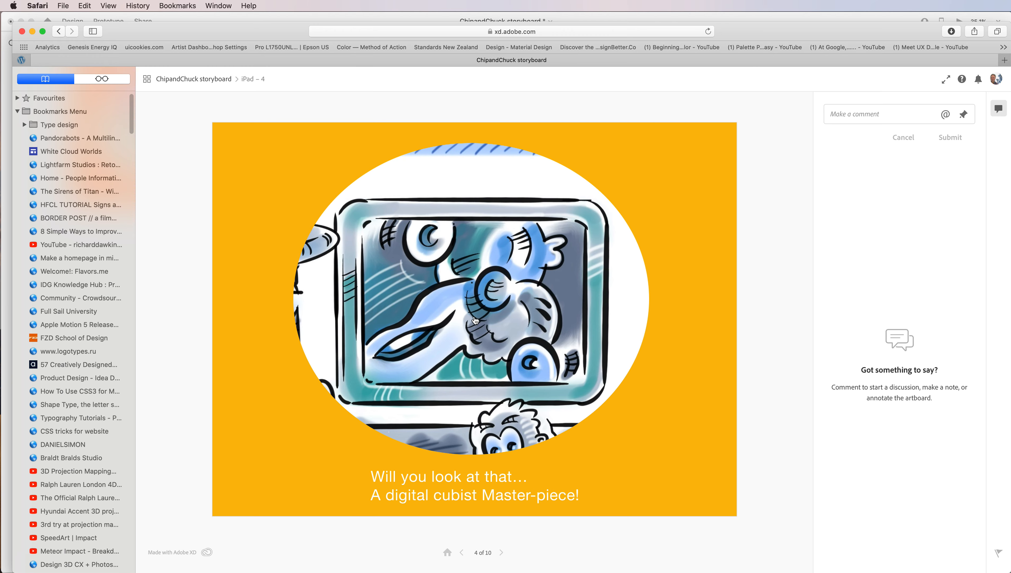
{"action": "left_click", "coordinate": [484, 315]}
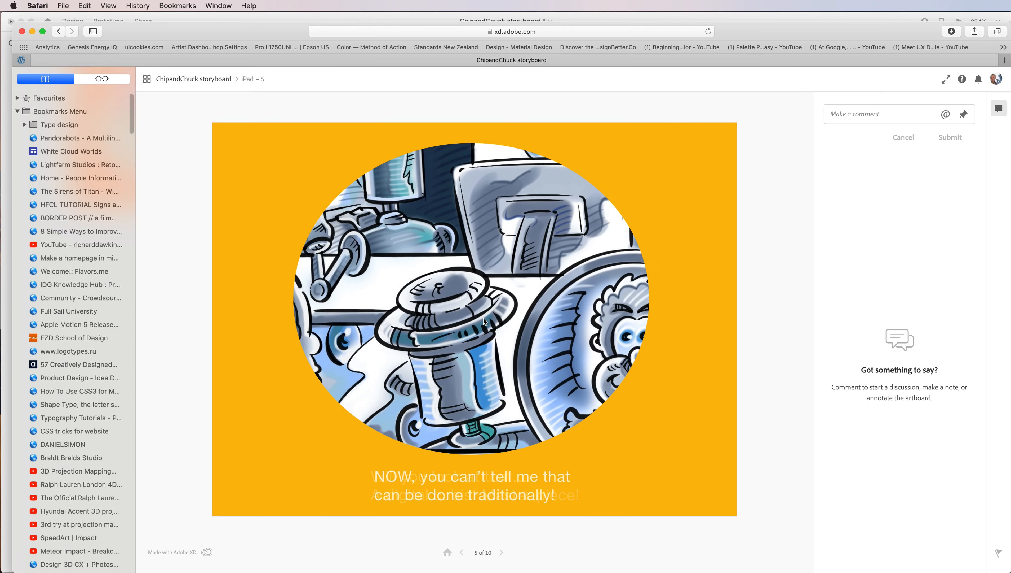
{"action": "left_click", "coordinate": [475, 332]}
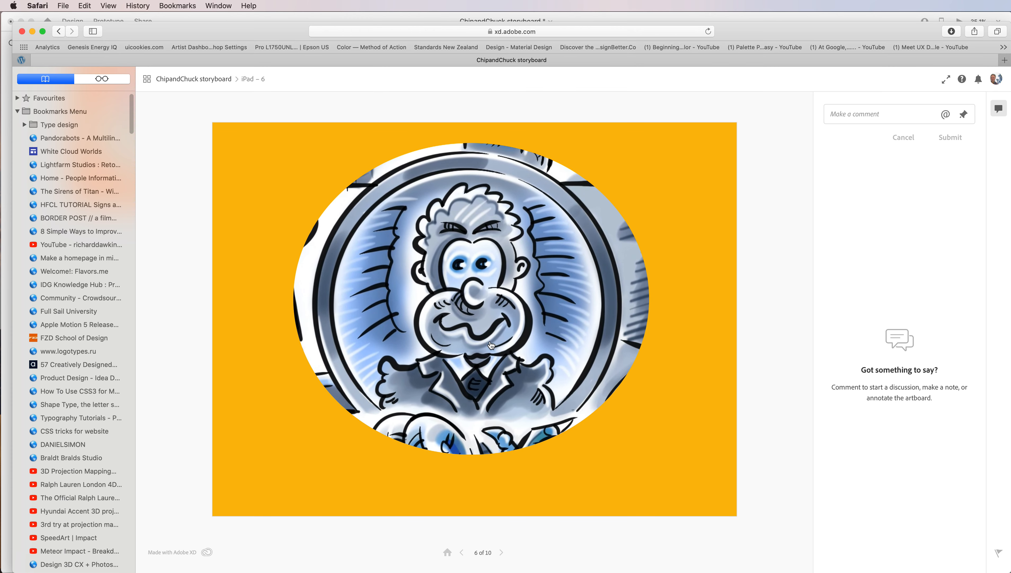
{"action": "left_click", "coordinate": [489, 352]}
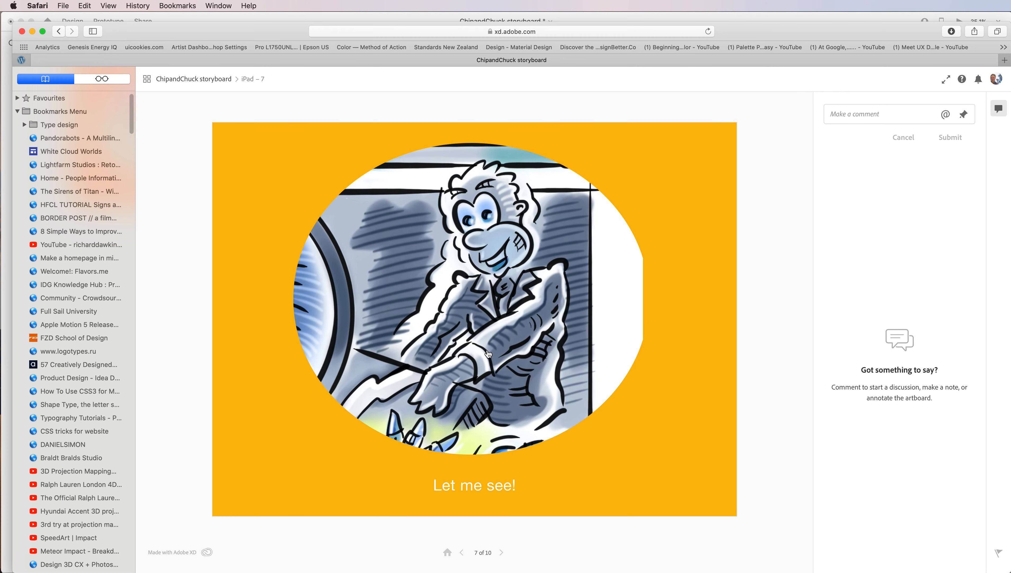
{"action": "left_click", "coordinate": [490, 344]}
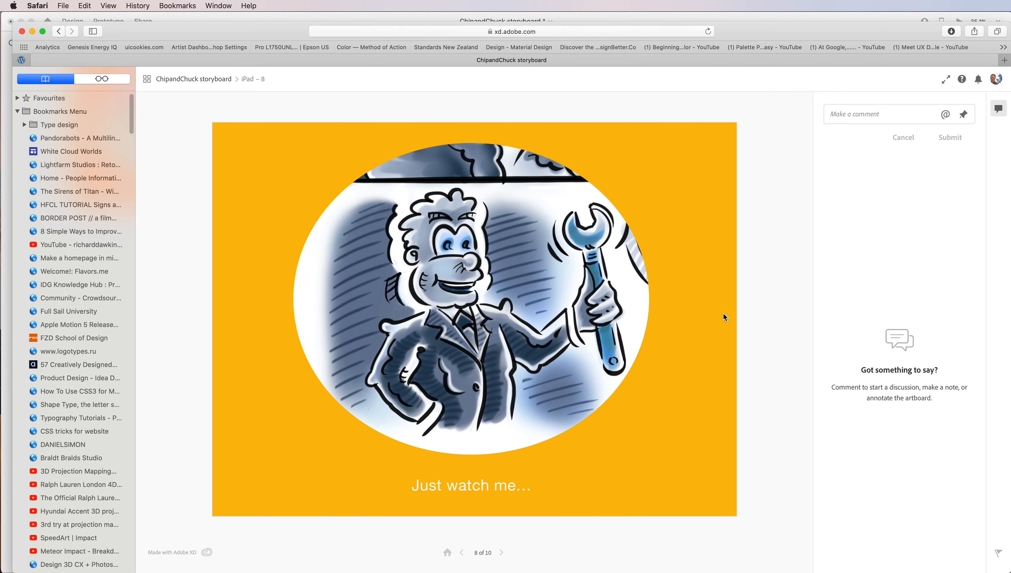
{"action": "left_click", "coordinate": [494, 347]}
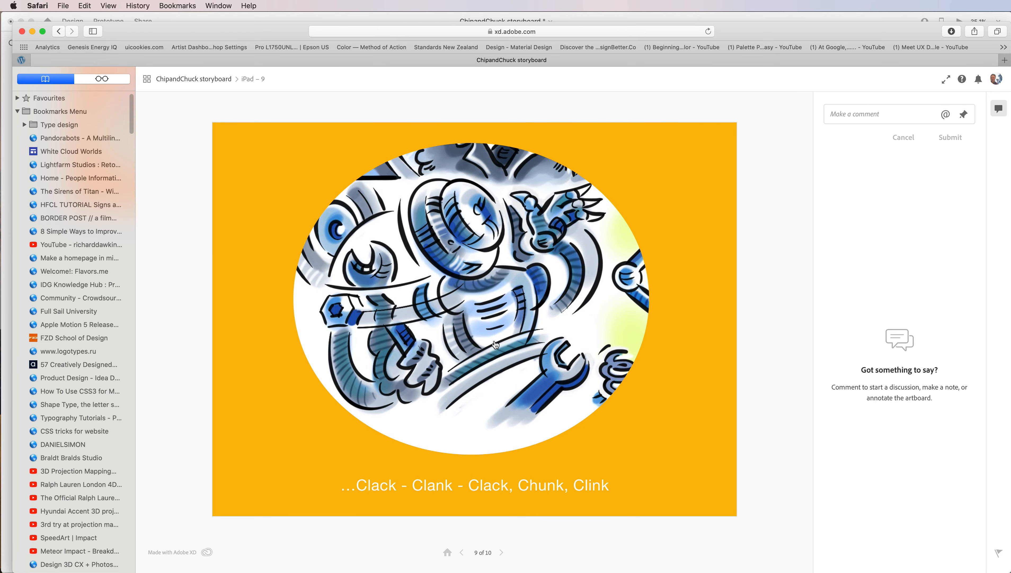
{"action": "left_click", "coordinate": [529, 336]}
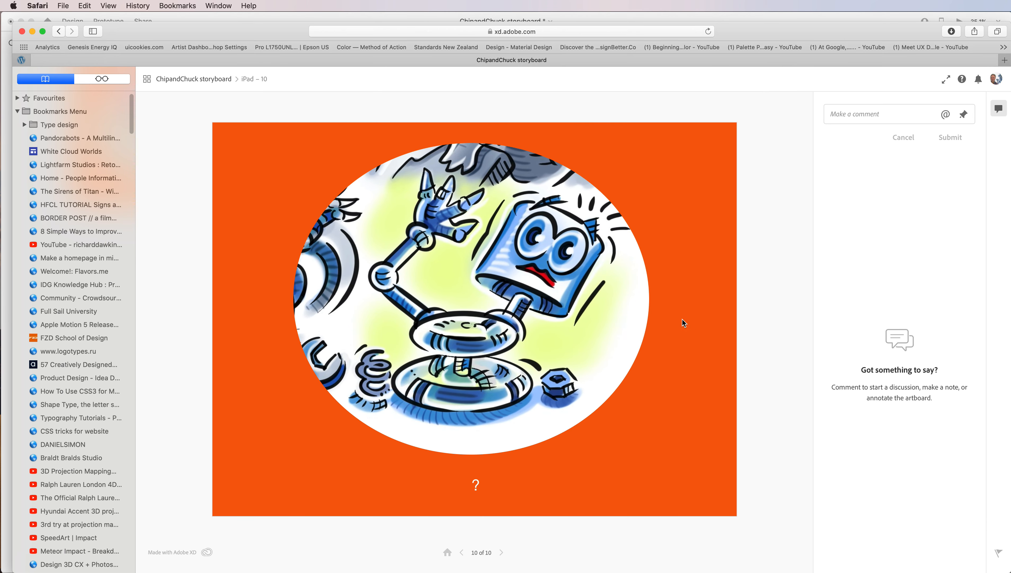
{"action": "left_click", "coordinate": [469, 323]}
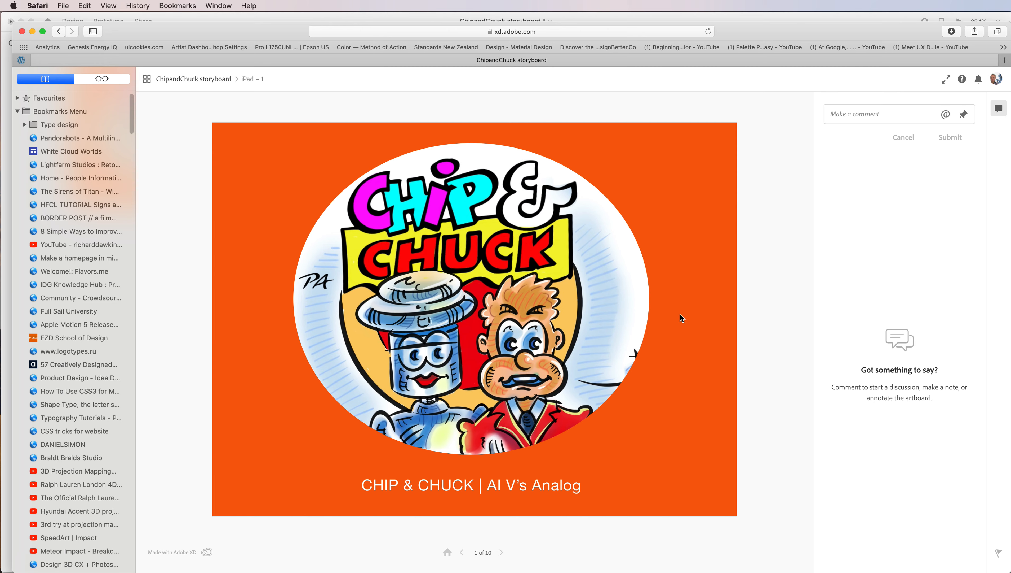
{"action": "left_click", "coordinate": [22, 32]}
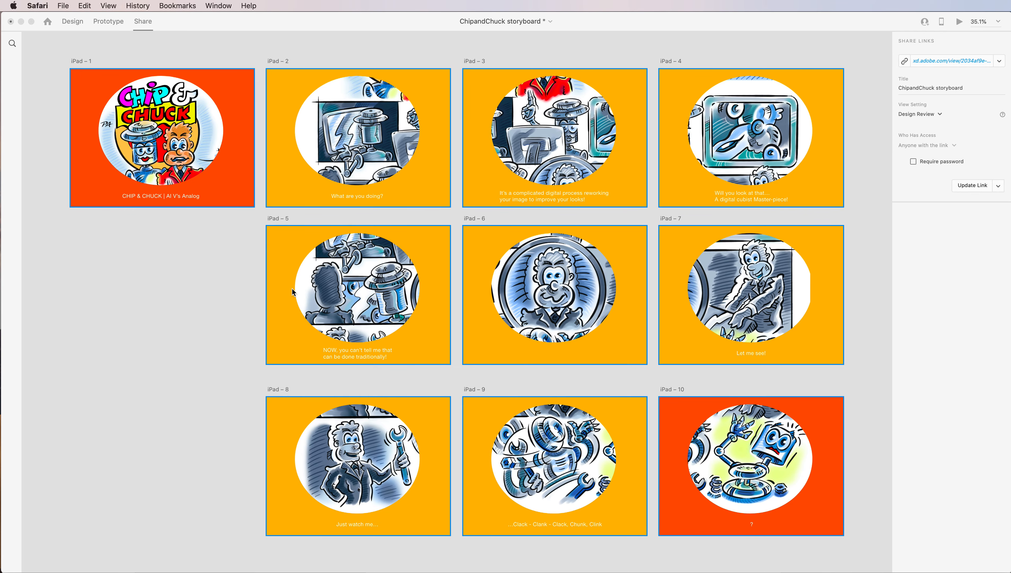
Examine in design mode how the comic image is masked inside the ovals on artboards iPad – 1, 2, 3 and 5.
{"action": "left_click", "coordinate": [78, 23]}
{"action": "left_click", "coordinate": [79, 23]}
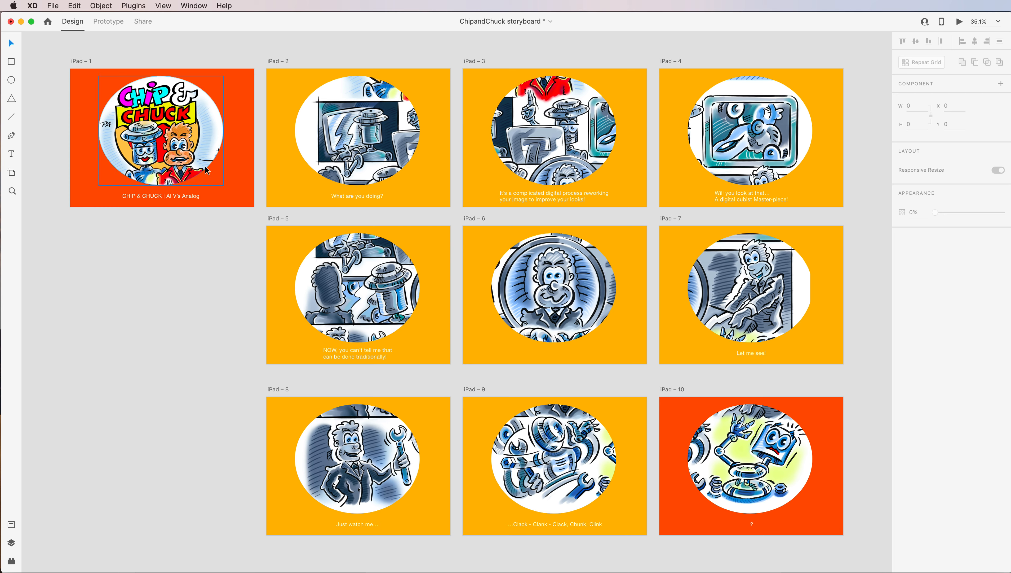
{"action": "double_click", "coordinate": [199, 153]}
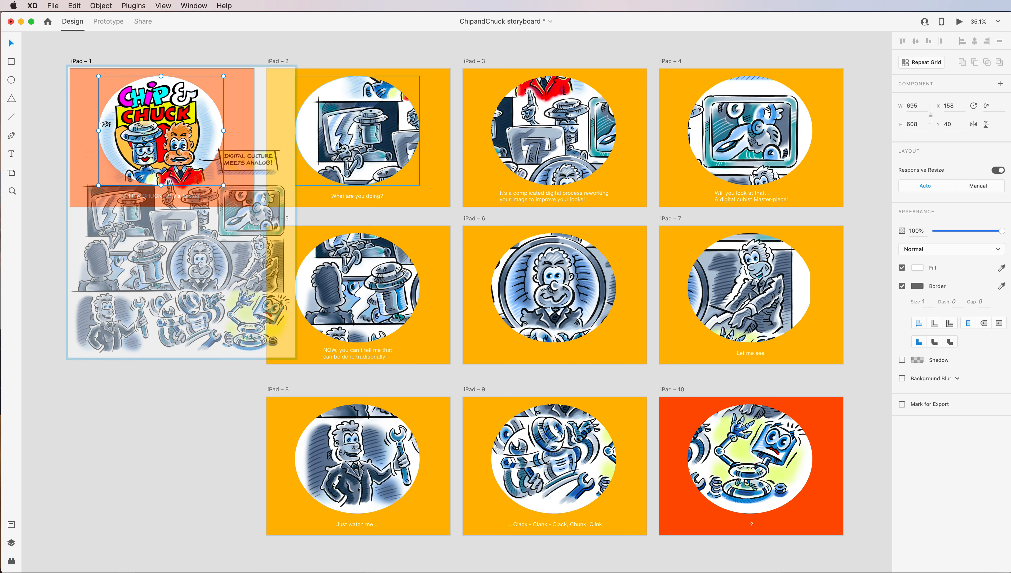
{"action": "double_click", "coordinate": [395, 152]}
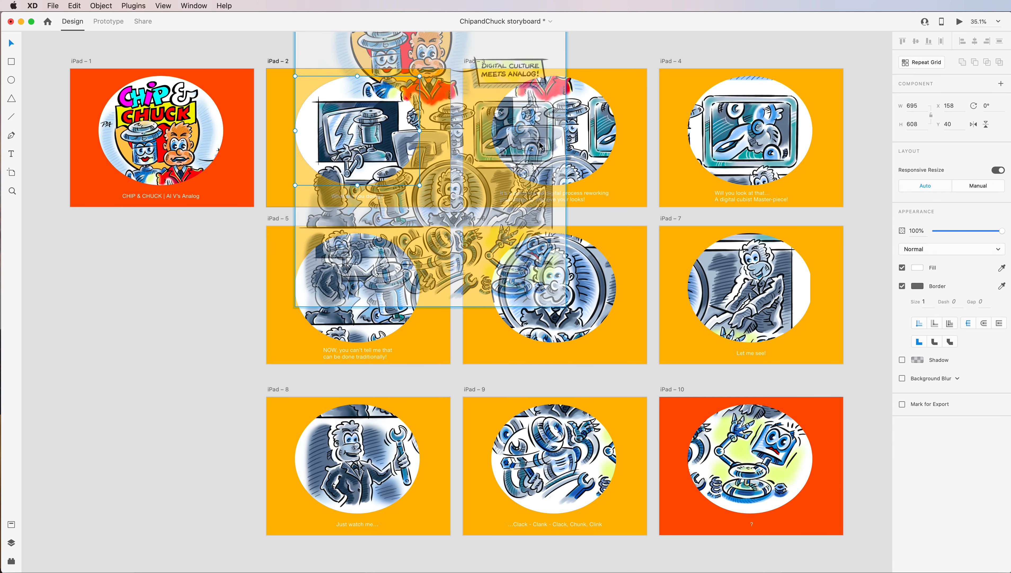
{"action": "double_click", "coordinate": [598, 141]}
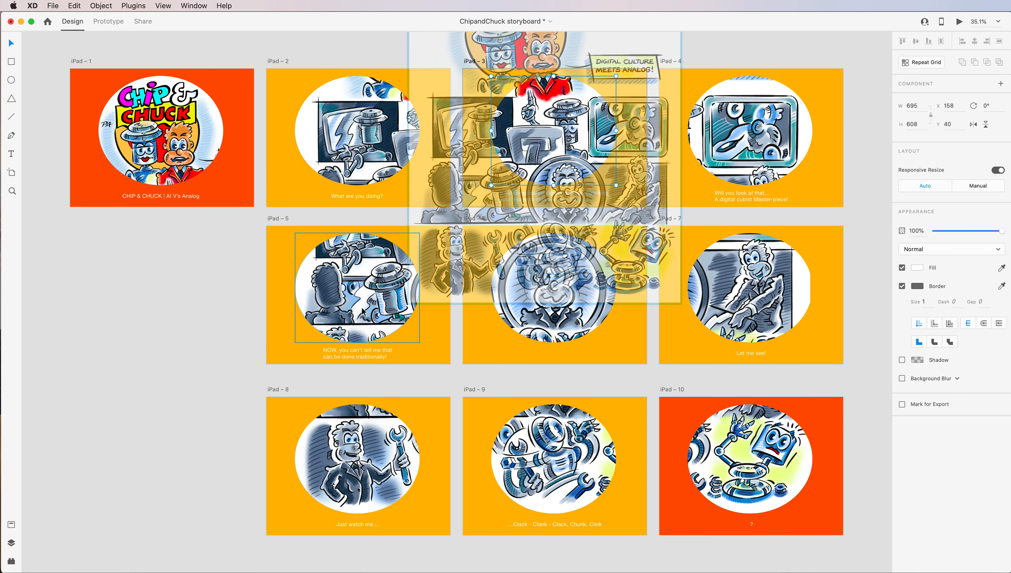
{"action": "double_click", "coordinate": [365, 307]}
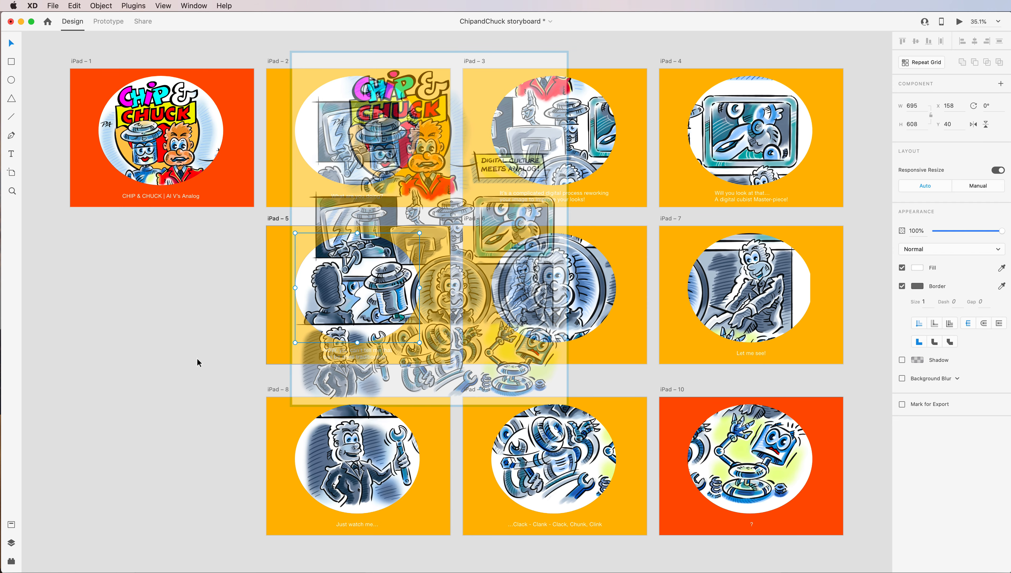
{"action": "left_click", "coordinate": [181, 344]}
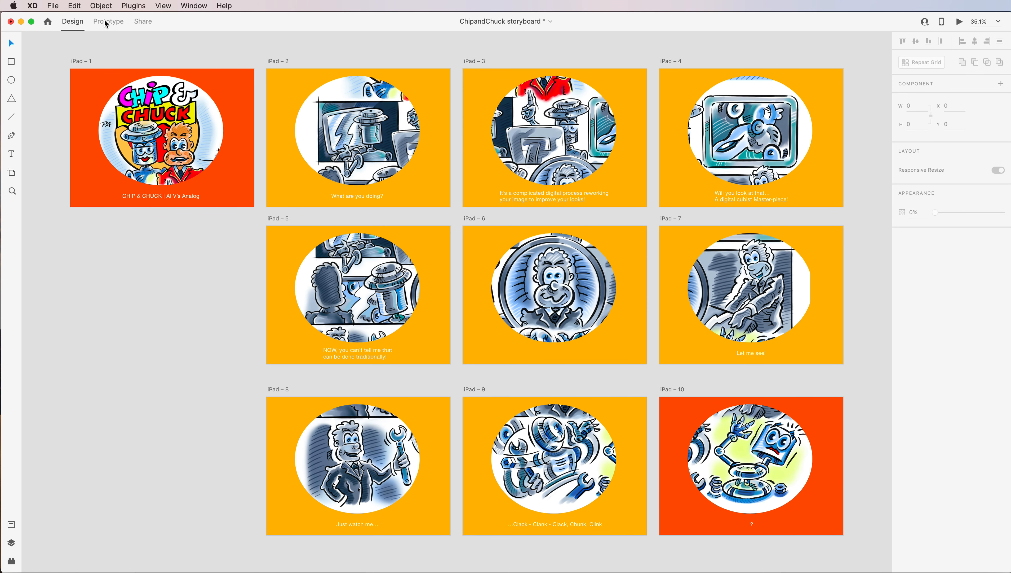
Try the Voice trigger on the iPad – 1 oval image's prototype interaction and return the trigger to Tap.
{"action": "left_click", "coordinate": [113, 24]}
{"action": "left_click", "coordinate": [179, 155]}
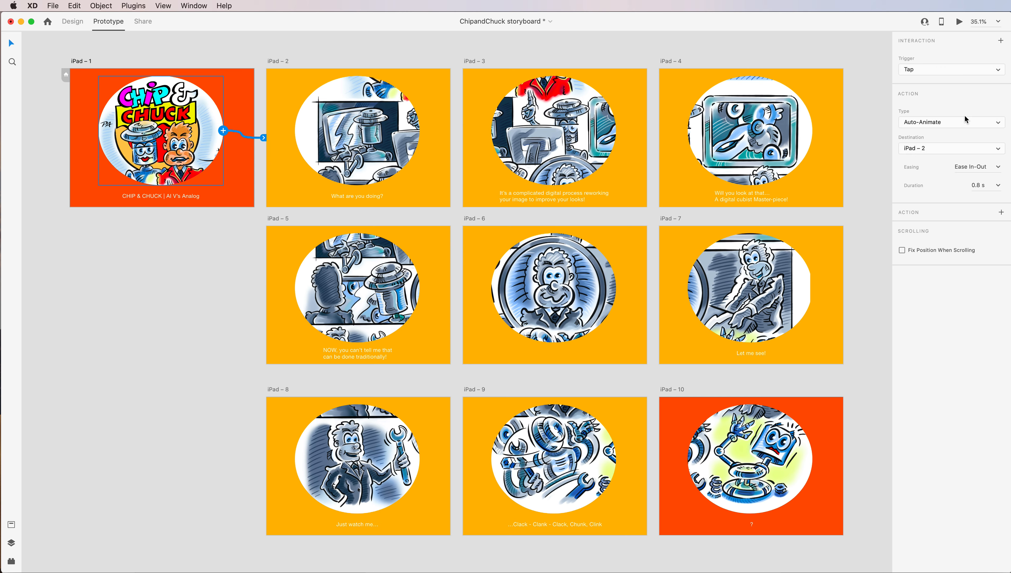
{"action": "left_click", "coordinate": [995, 71]}
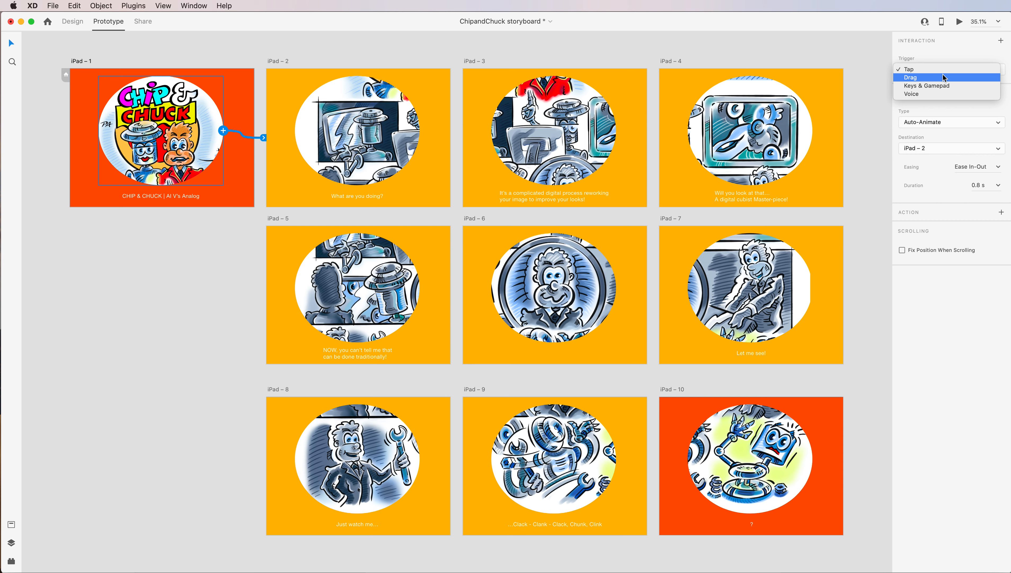
{"action": "left_click", "coordinate": [934, 93]}
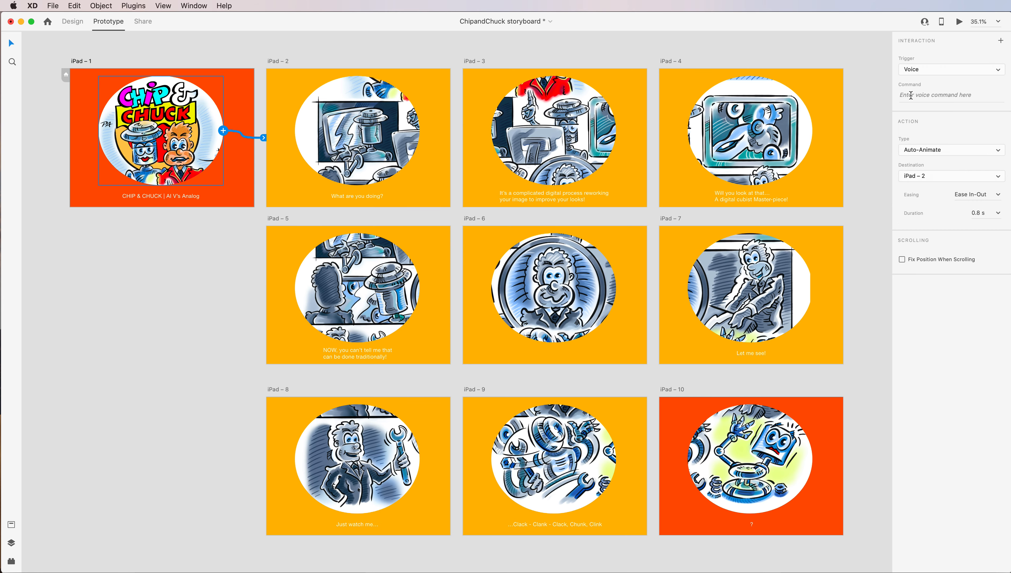
{"action": "left_click", "coordinate": [989, 72]}
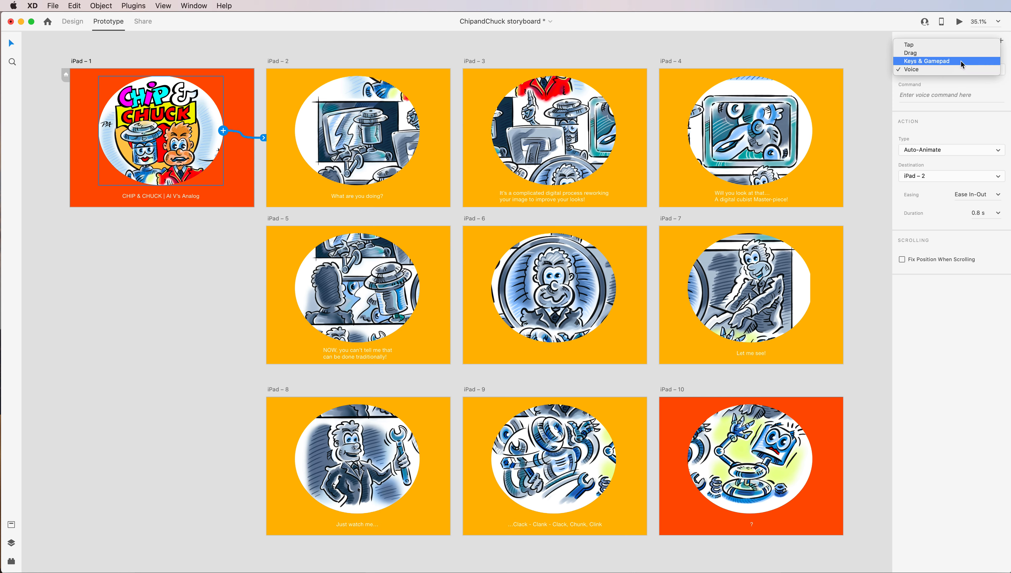
{"action": "left_click", "coordinate": [918, 44]}
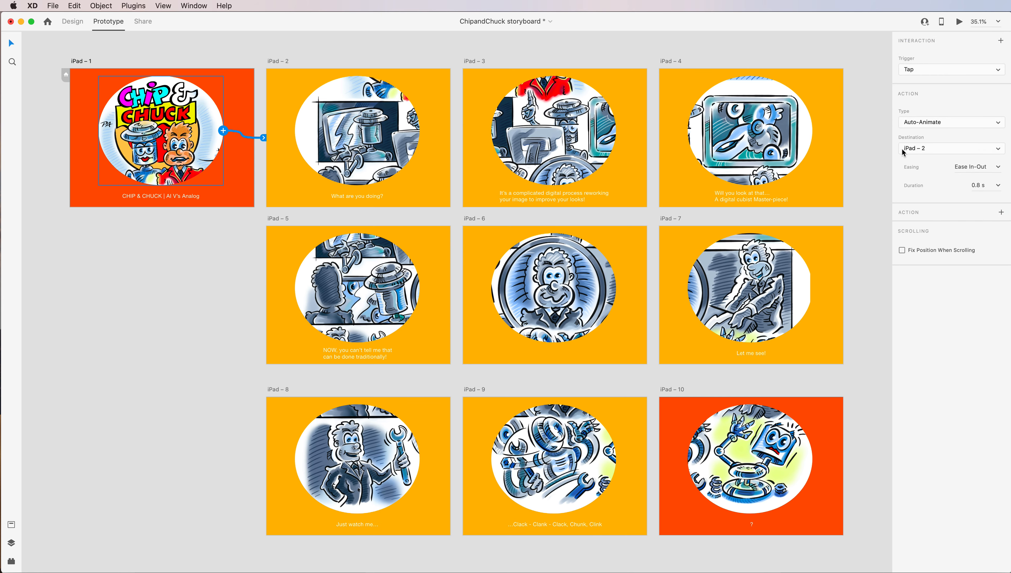
Review the destination, easing and duration settings of the iPad – 1 image's Auto-Animate interaction.
{"action": "left_click", "coordinate": [996, 149]}
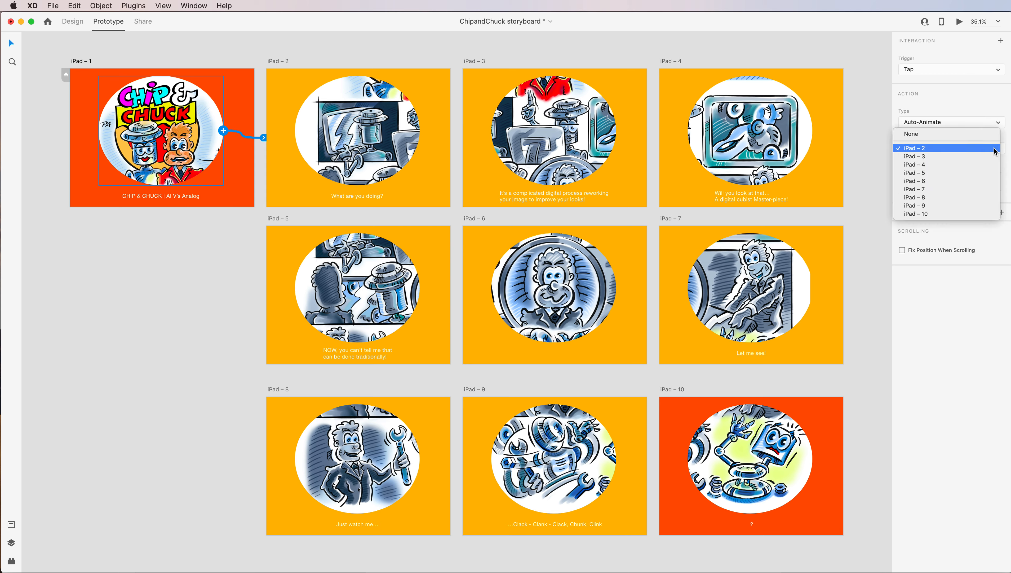
{"action": "left_click", "coordinate": [995, 147]}
{"action": "left_click", "coordinate": [998, 168]}
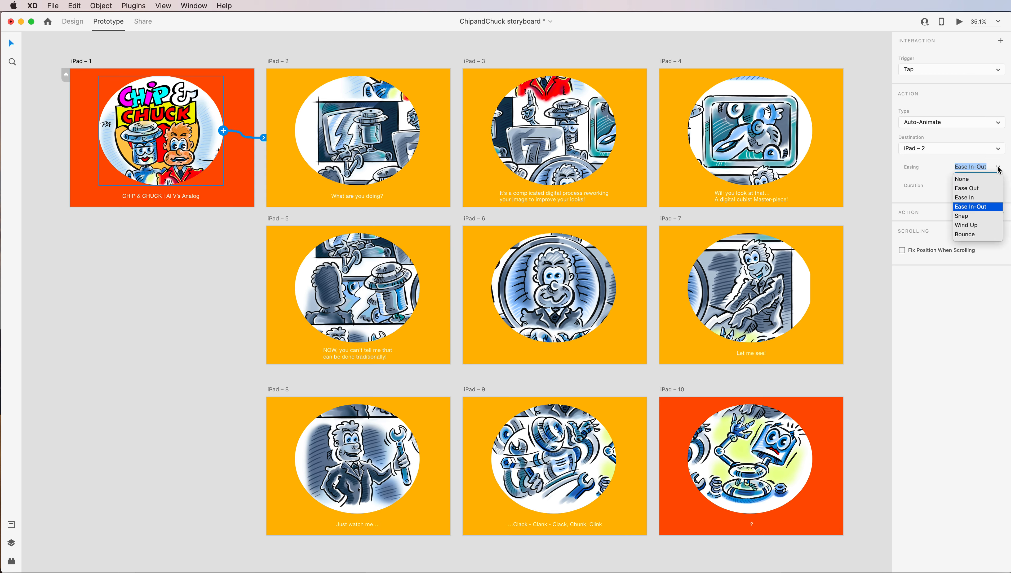
{"action": "left_click", "coordinate": [947, 173]}
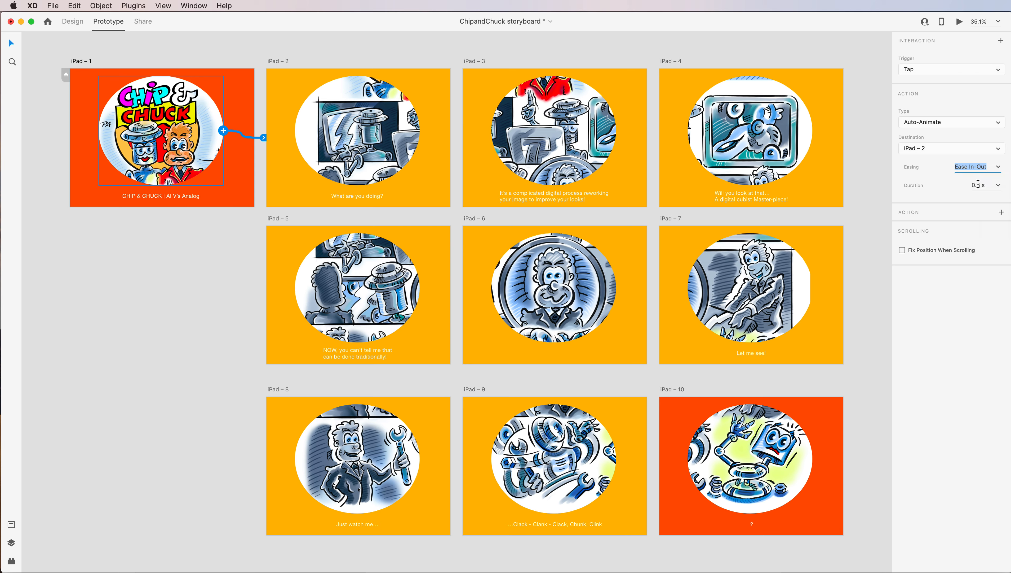
{"action": "left_click", "coordinate": [998, 185]}
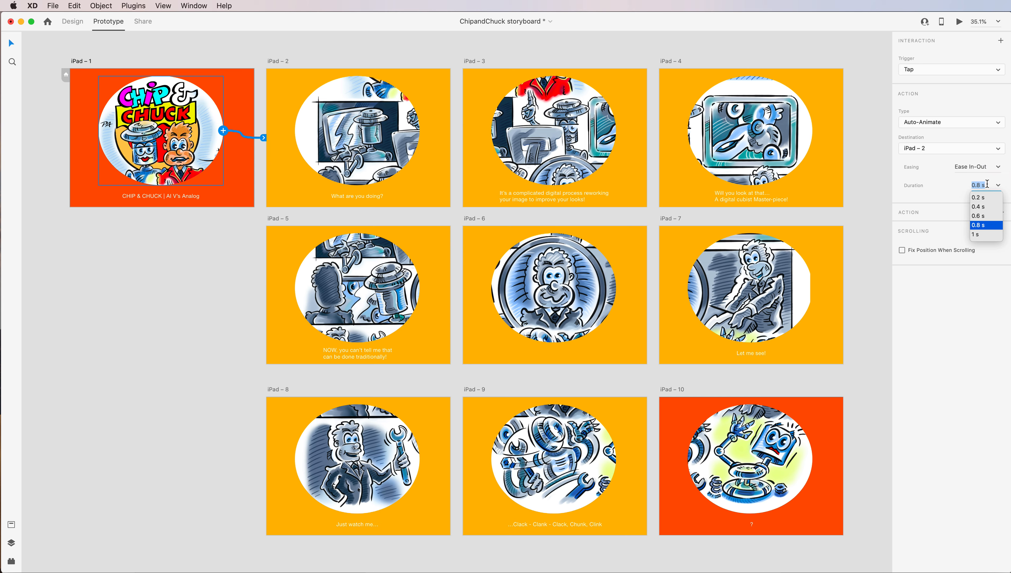
{"action": "left_click", "coordinate": [953, 188]}
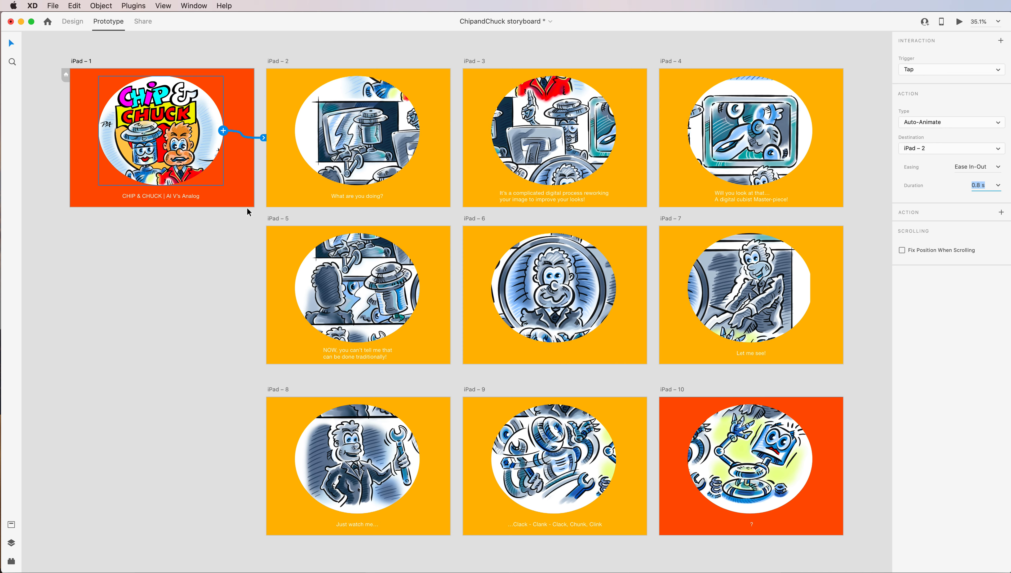
Preview the prototype starting from the iPad – 2 artboard and step through all the panels back to the title artboard.
{"action": "left_click", "coordinate": [375, 143]}
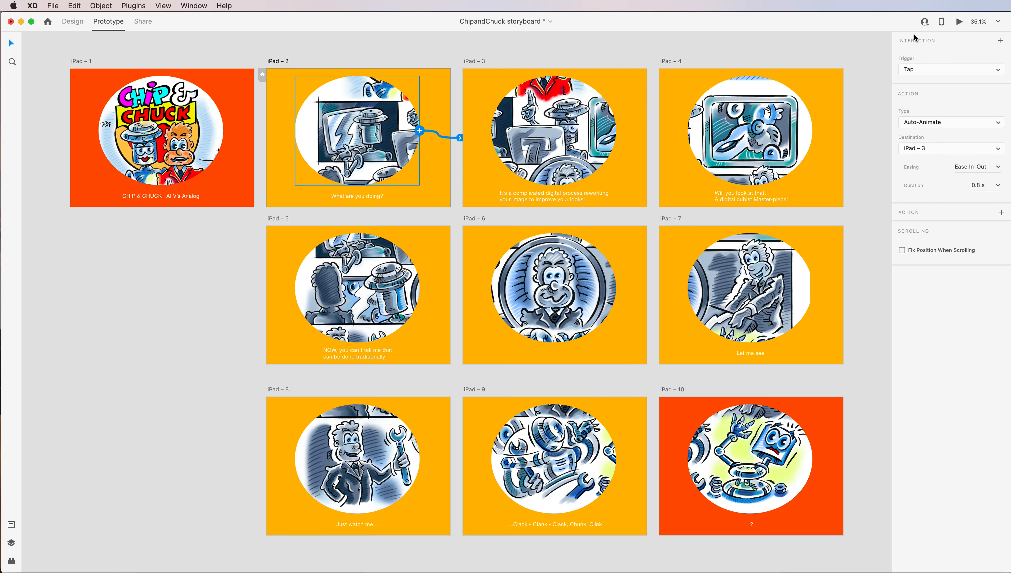
{"action": "left_click", "coordinate": [960, 23]}
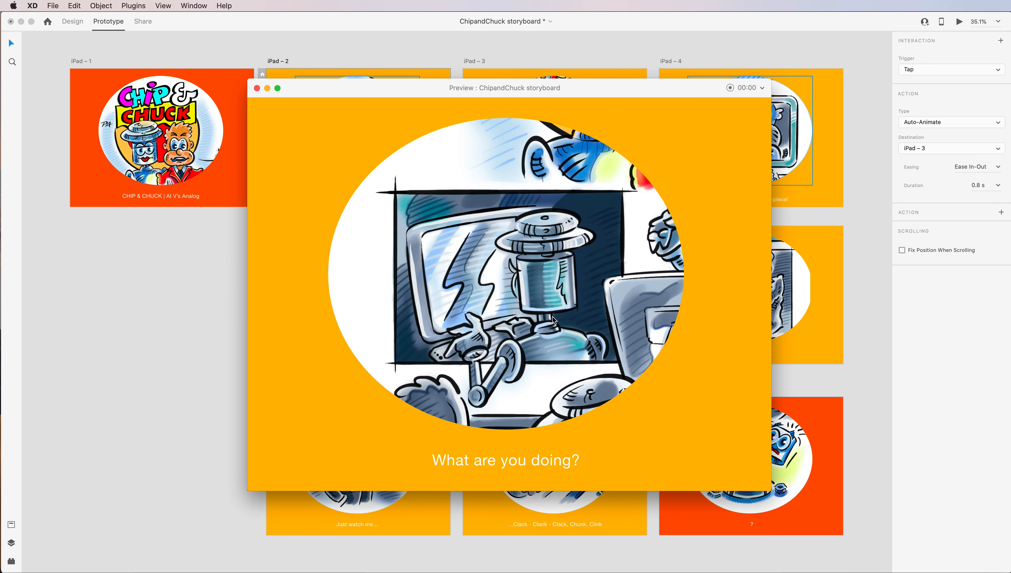
{"action": "left_click", "coordinate": [554, 319]}
{"action": "left_click", "coordinate": [550, 324]}
{"action": "left_click", "coordinate": [572, 304]}
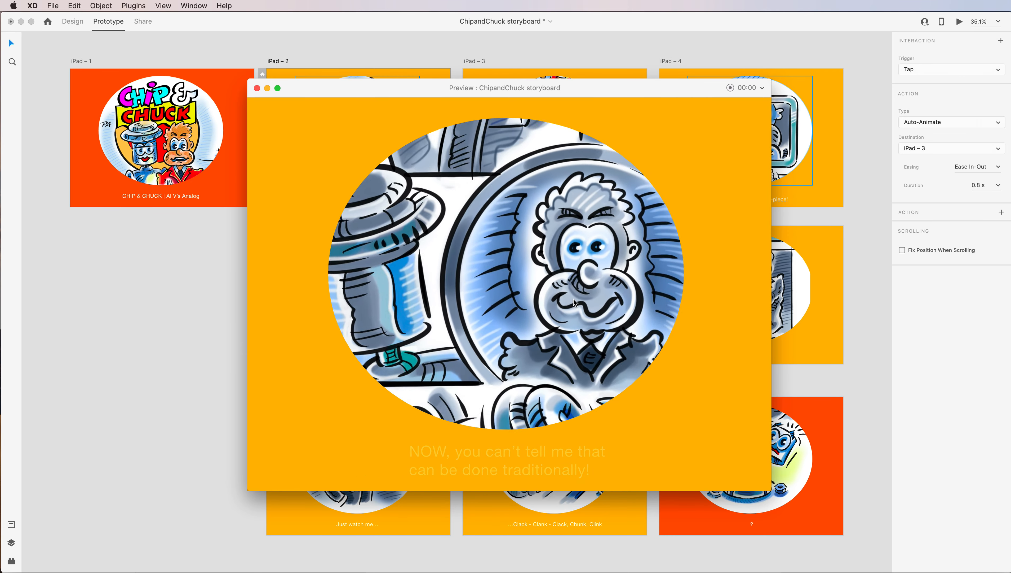
{"action": "left_click", "coordinate": [495, 262]}
{"action": "left_click", "coordinate": [553, 287]}
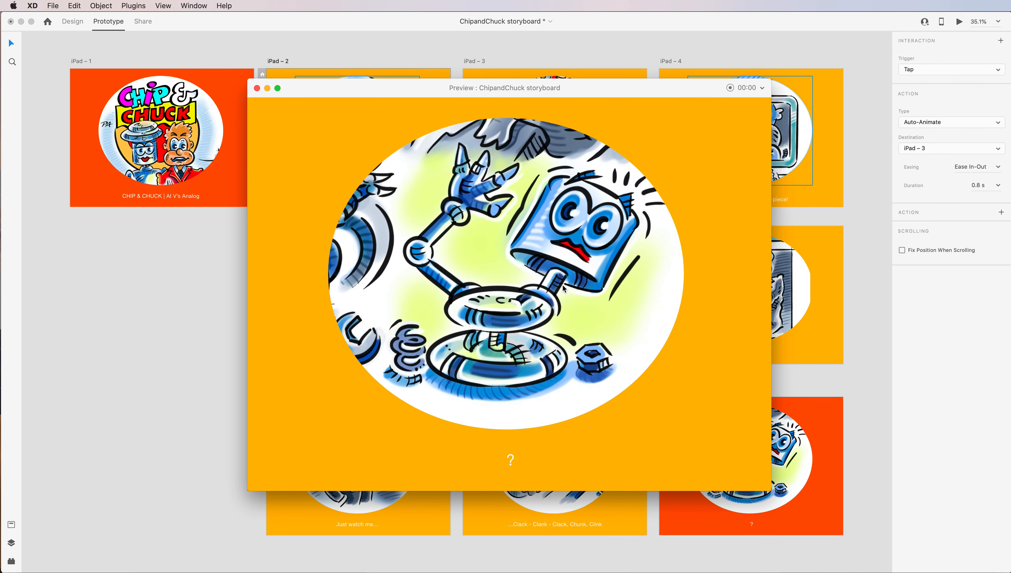
{"action": "left_click", "coordinate": [578, 293]}
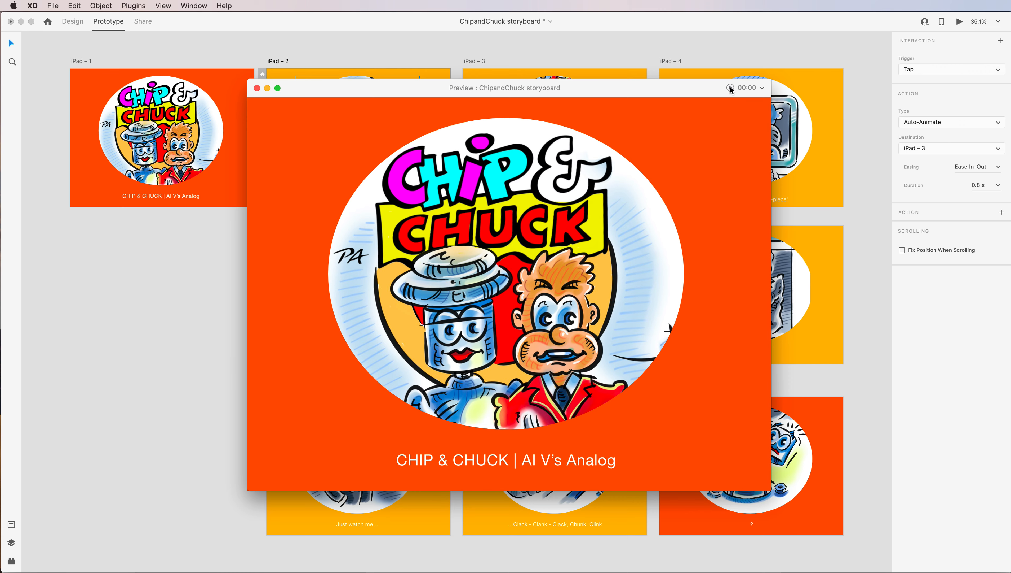
Review the preview window's recording options for the microphone and voice notifications, and point out the record control.
{"action": "left_click", "coordinate": [762, 89]}
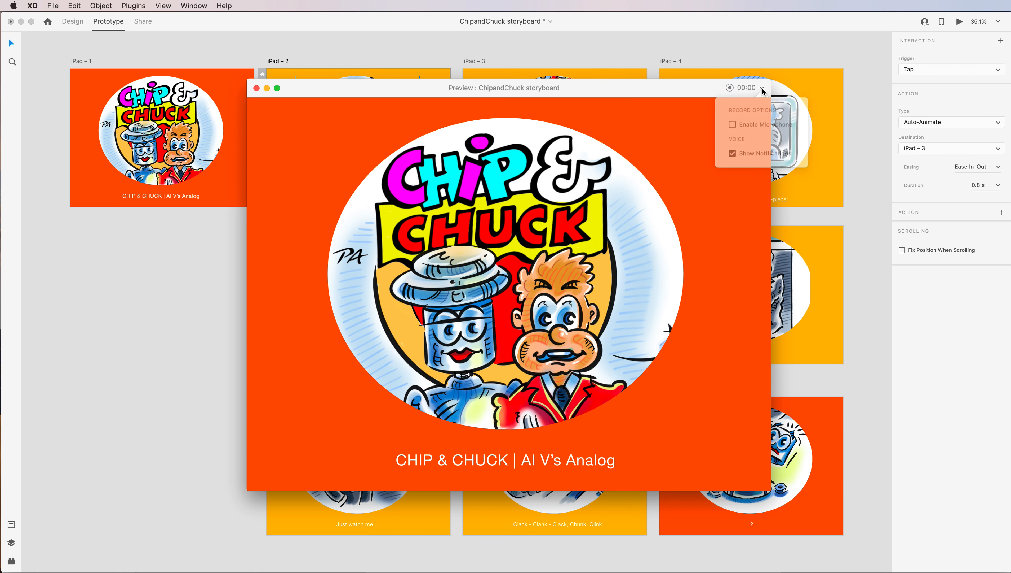
{"action": "left_click", "coordinate": [686, 123]}
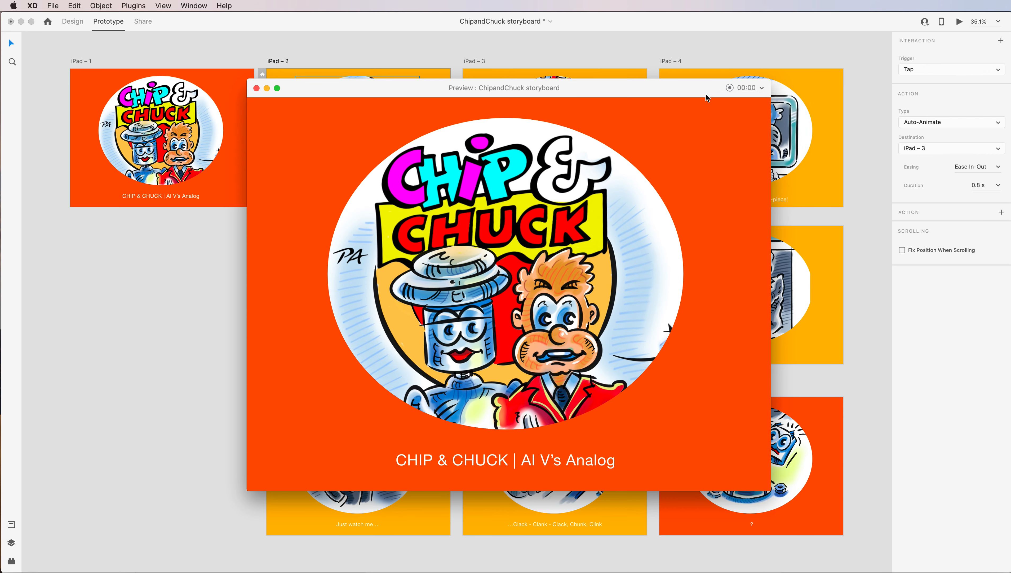
{"action": "left_click", "coordinate": [730, 89]}
Step through the preview from the title panel to the iPad – 5 panel and close the preview.
{"action": "left_click", "coordinate": [524, 286]}
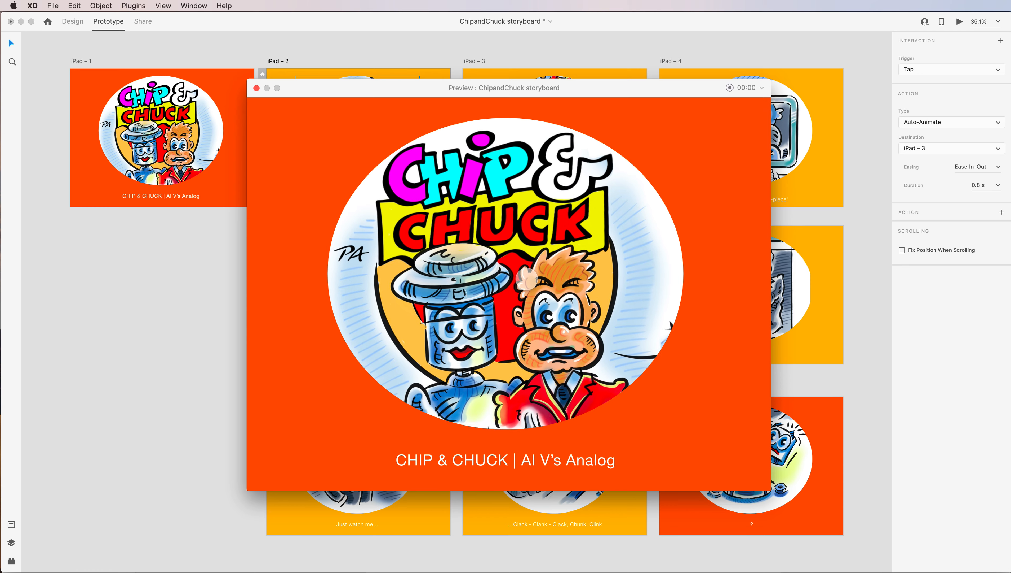
{"action": "left_click", "coordinate": [527, 399]}
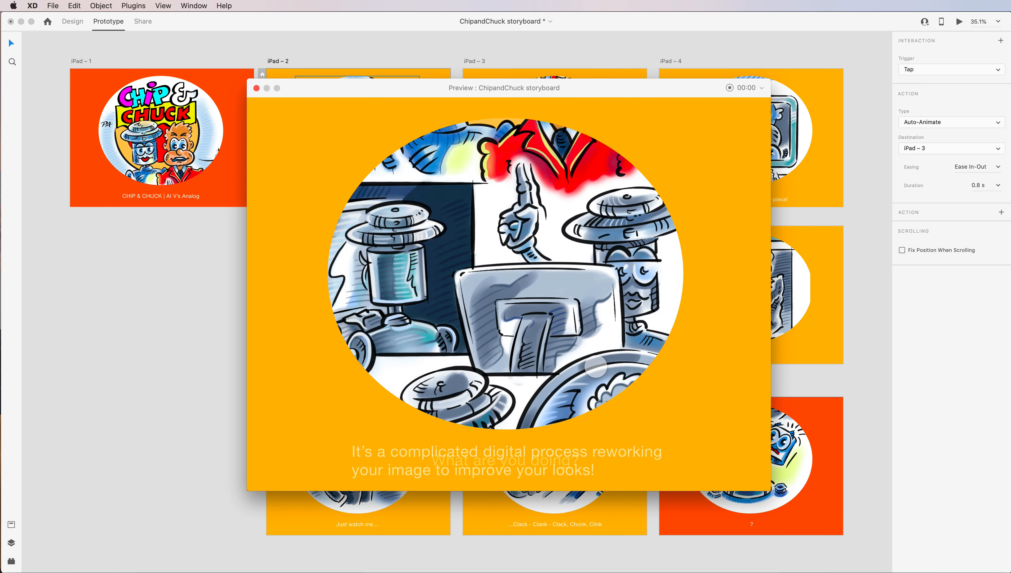
{"action": "left_click", "coordinate": [609, 335]}
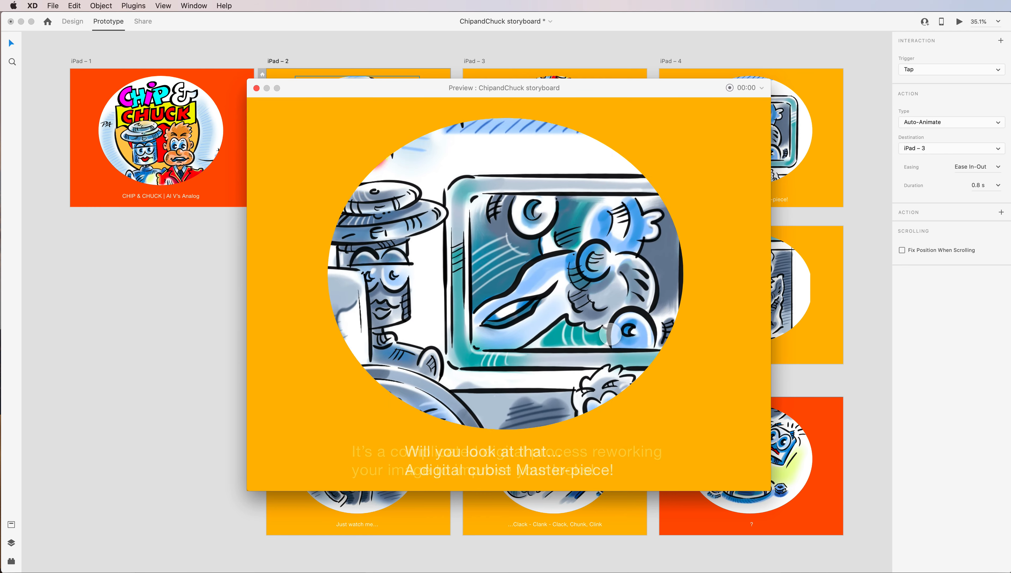
{"action": "left_click", "coordinate": [605, 369]}
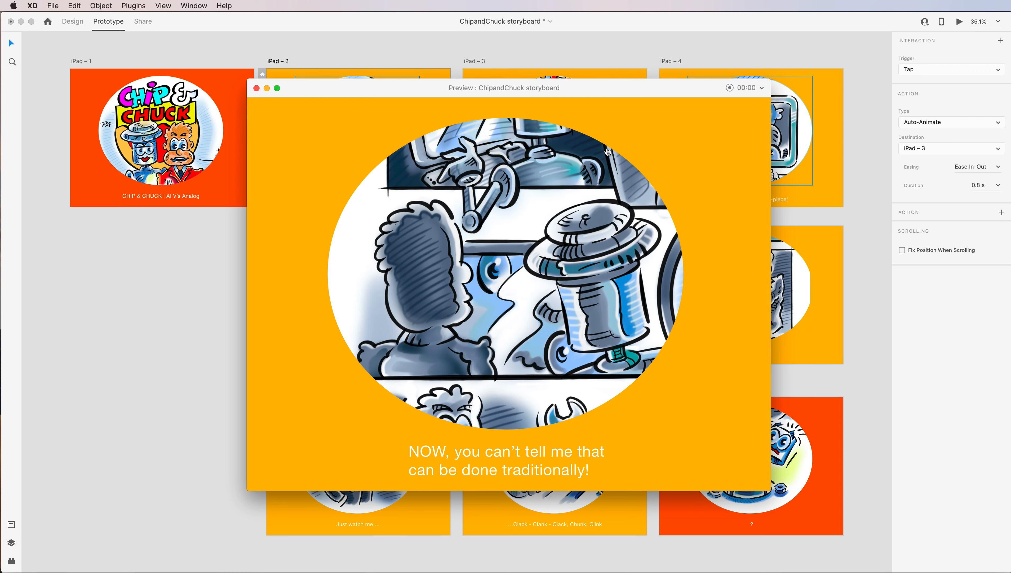
{"action": "left_click", "coordinate": [257, 88]}
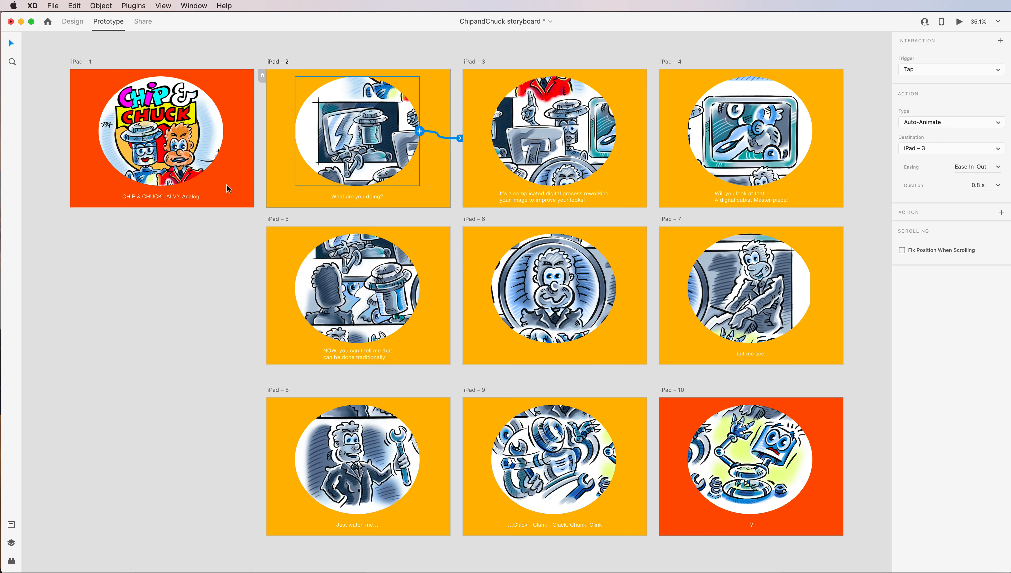
Switch to design mode and view the iPad – 1 artboard zoomed to fit, at 100% and 50%, ending with all artboards in view.
{"action": "left_click", "coordinate": [73, 25]}
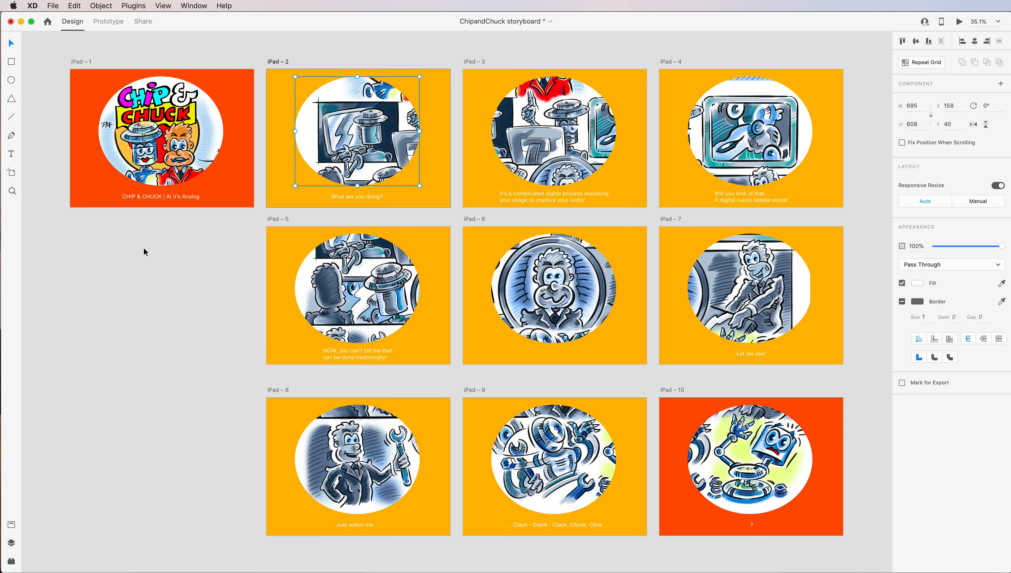
{"action": "left_click", "coordinate": [145, 261]}
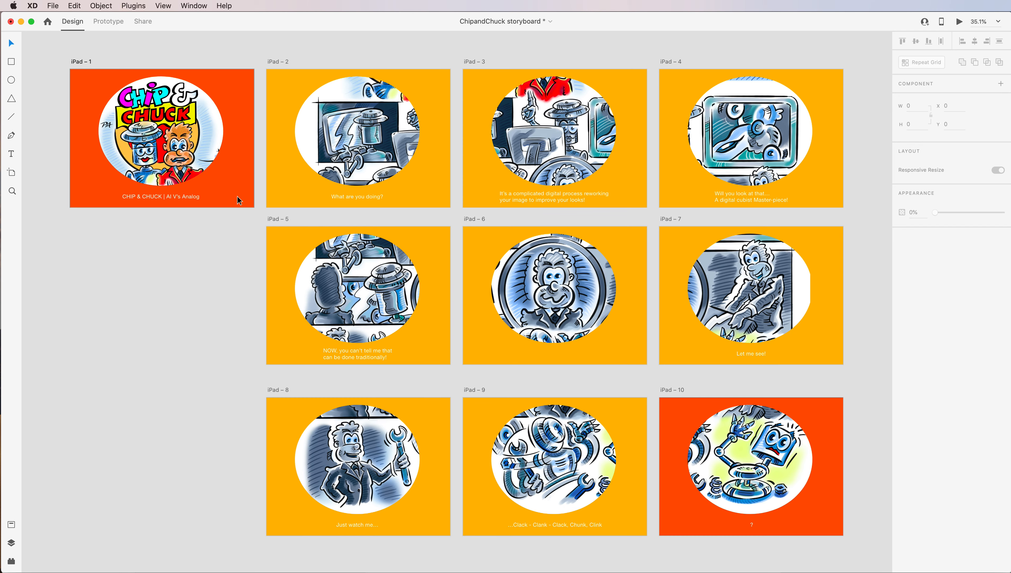
{"action": "key", "text": "super+3"}
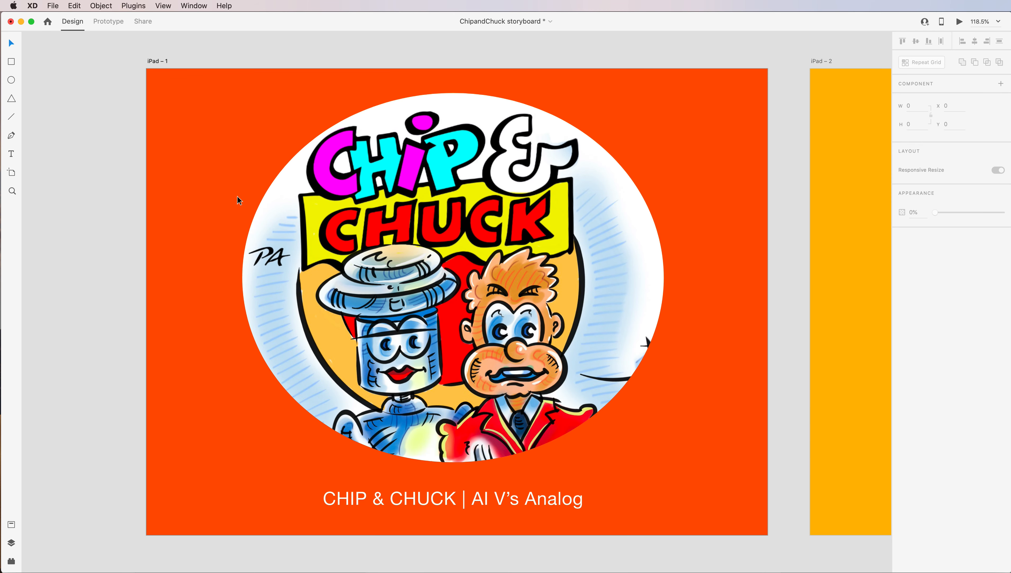
{"action": "key", "text": "super+1"}
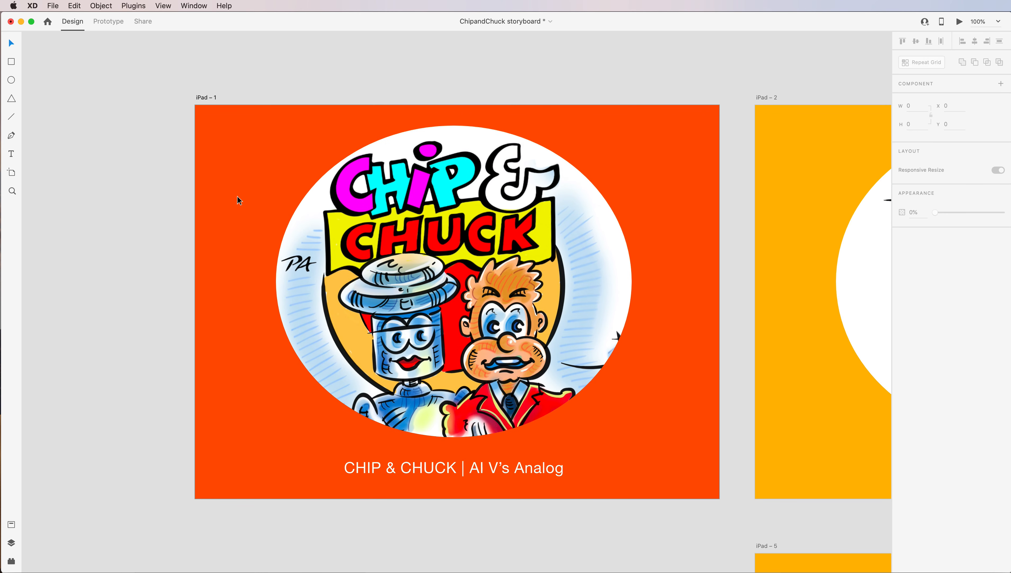
{"action": "key", "text": "super+minus"}
{"action": "key", "text": "super+minus"}
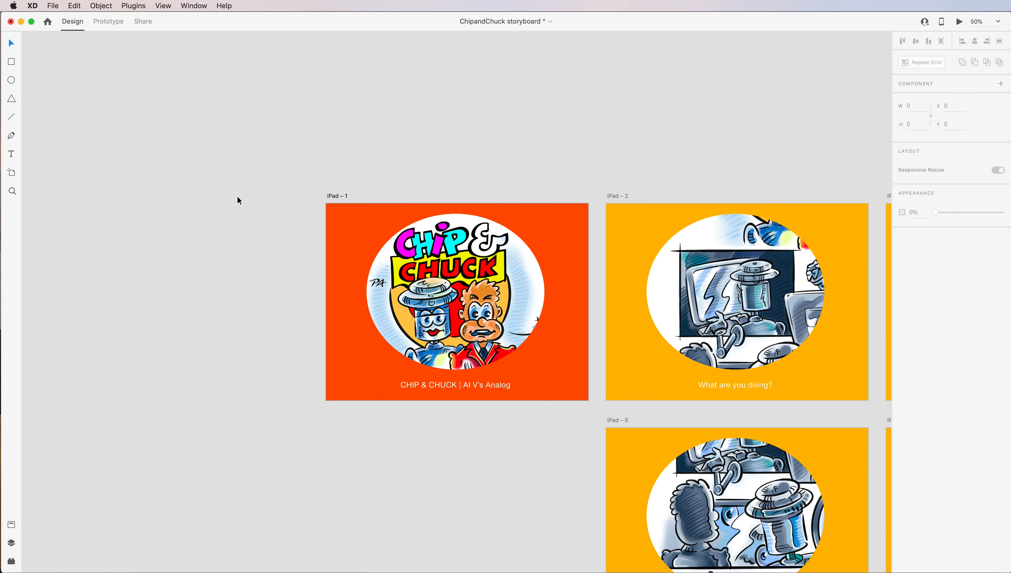
{"action": "key", "text": "super+plus"}
{"action": "key", "text": "super+0"}
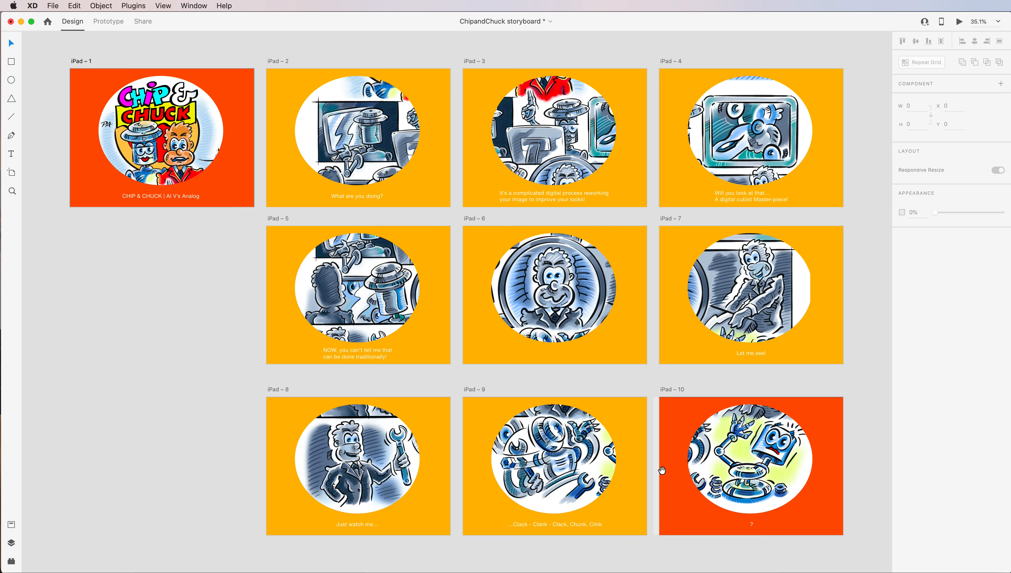
Add a new iPad artboard beside iPad – 4 and set it to landscape, 1024 × 768.
{"action": "left_click_drag", "start_coordinate": [654, 481], "coordinate": [399, 511]}
{"action": "left_click_drag", "start_coordinate": [705, 305], "coordinate": [605, 319]}
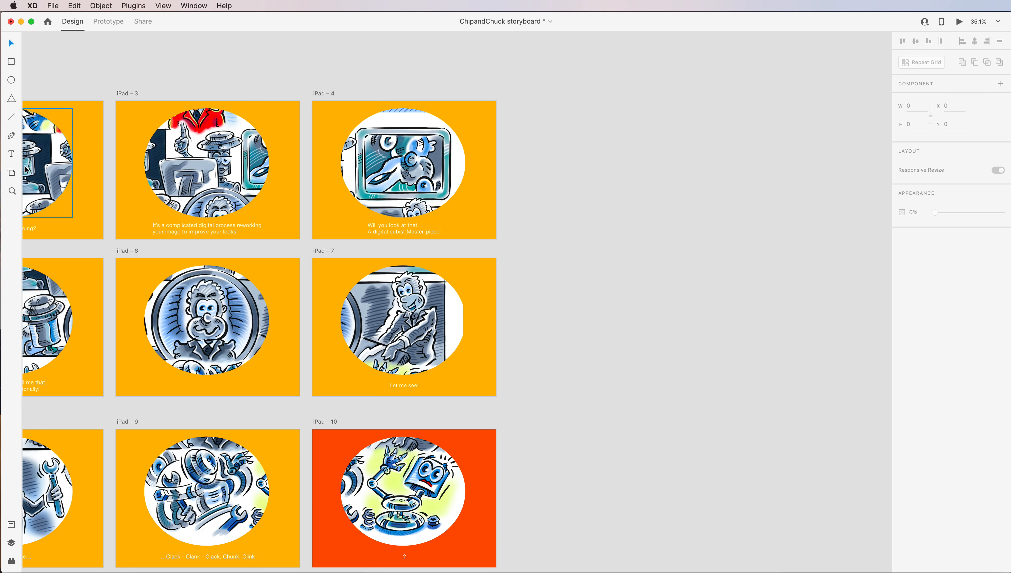
{"action": "left_click", "coordinate": [12, 173]}
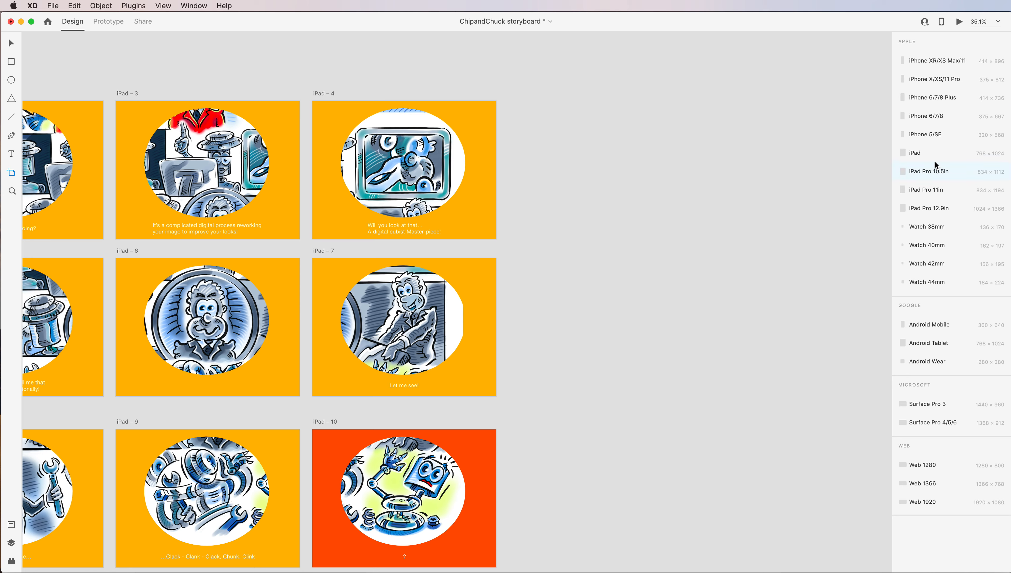
{"action": "left_click", "coordinate": [915, 153]}
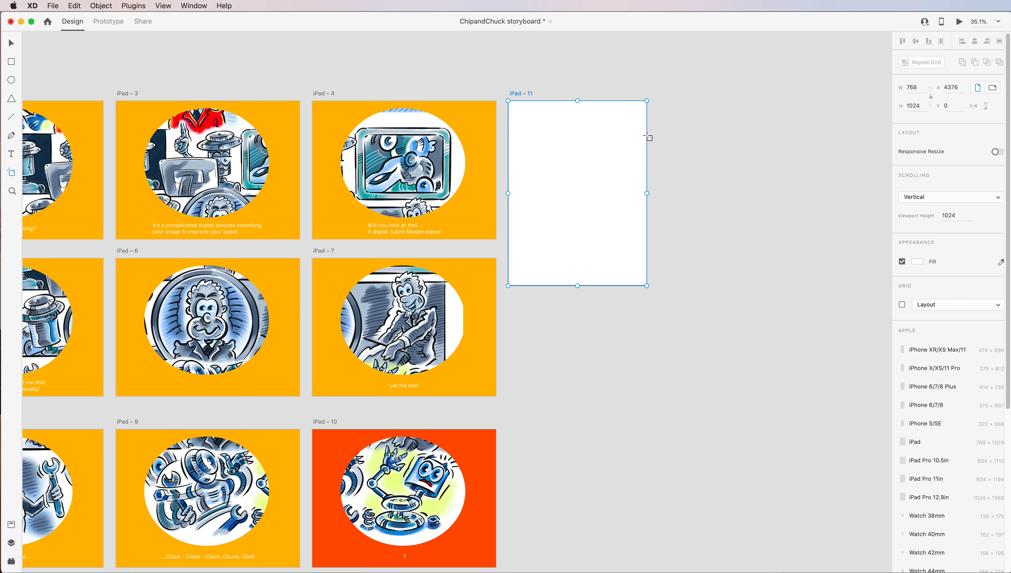
{"action": "left_click", "coordinate": [993, 87]}
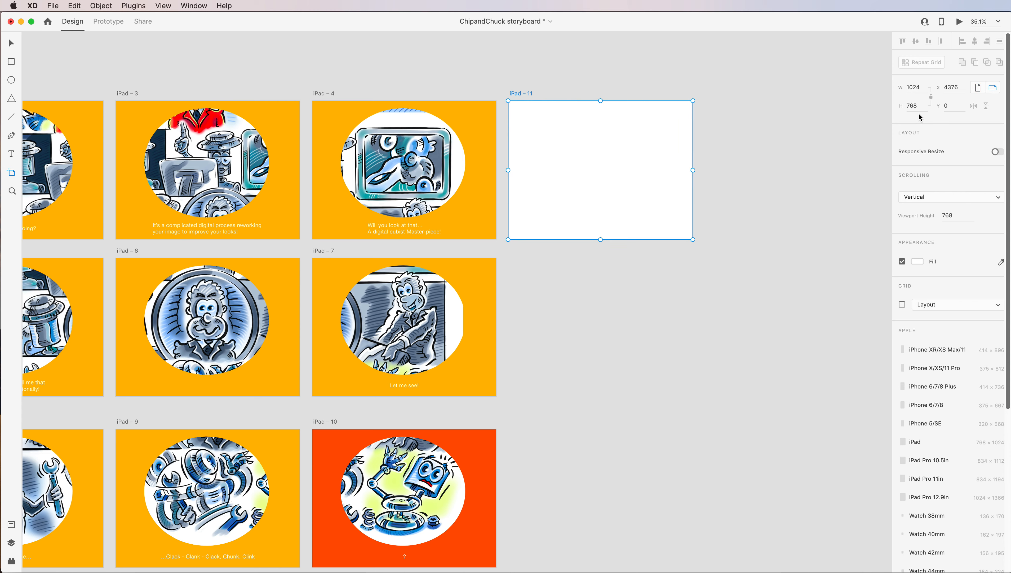
Import the full ChipandChuck comic page JPG from the KIWI-Bubble-Car folder onto the iPad – 11 artboard.
{"action": "left_click", "coordinate": [54, 7]}
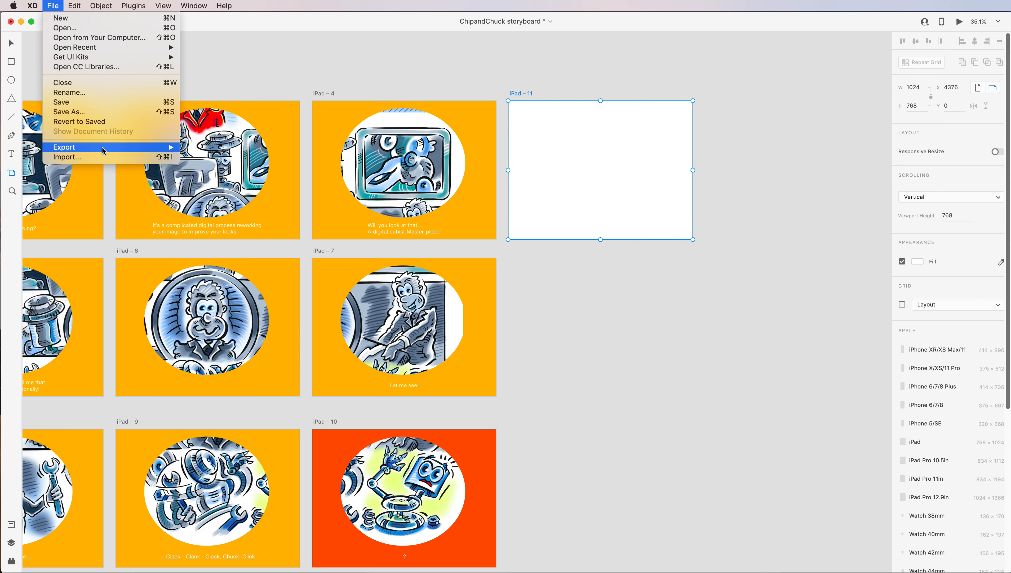
{"action": "left_click", "coordinate": [126, 158]}
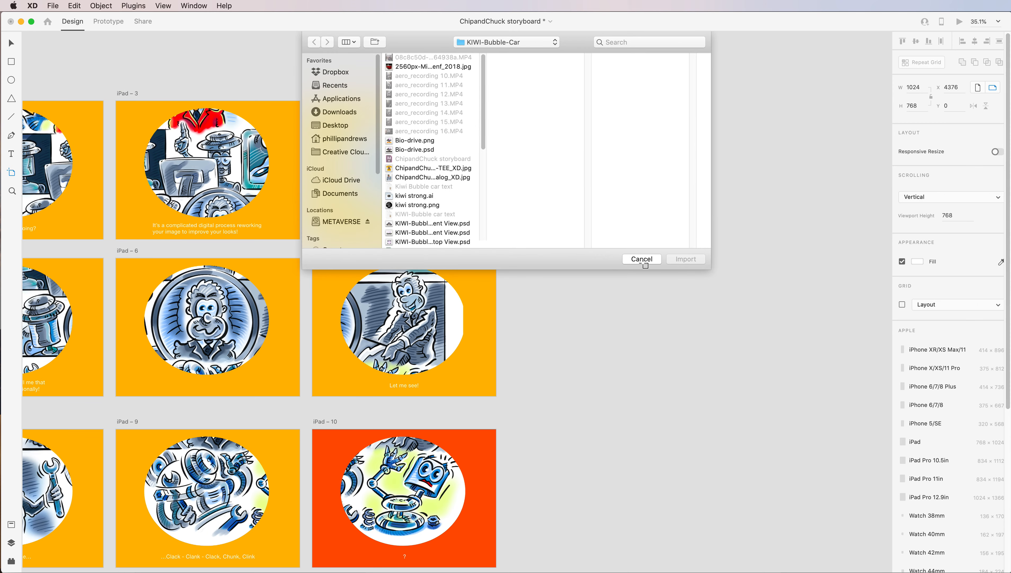
{"action": "left_click", "coordinate": [448, 178]}
{"action": "left_click", "coordinate": [686, 259]}
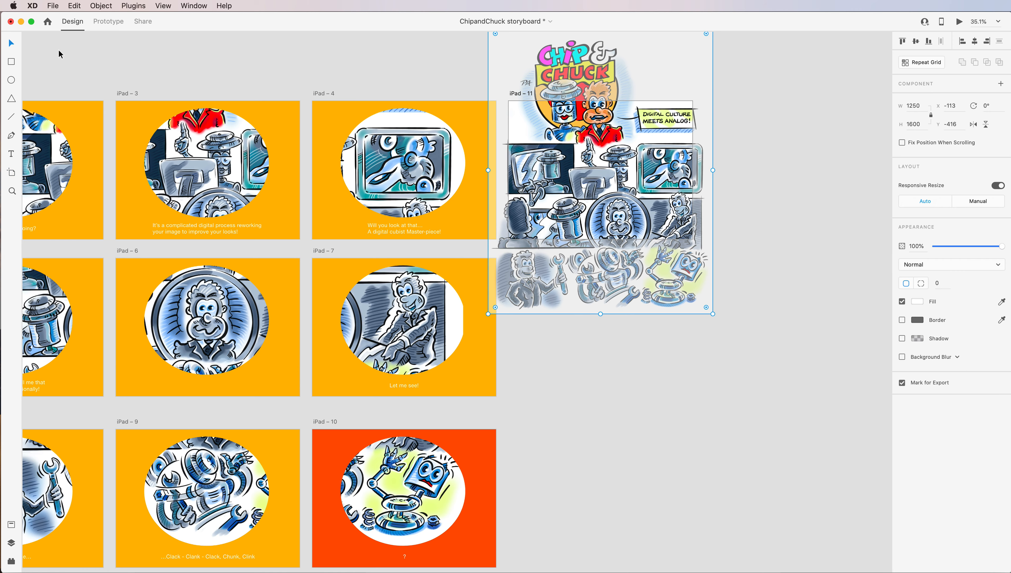
Enlarge the imported comic page to about 1474 × 1886 and position its title artwork over the iPad – 11 artboard.
{"action": "left_click_drag", "start_coordinate": [617, 280], "coordinate": [632, 374]}
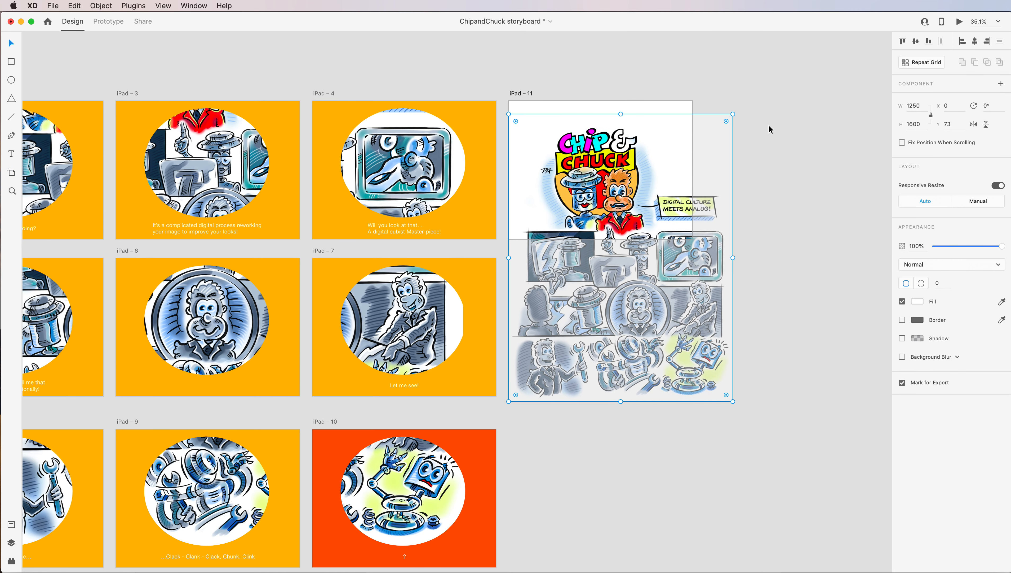
{"action": "left_click_drag", "start_coordinate": [733, 114], "coordinate": [773, 63]}
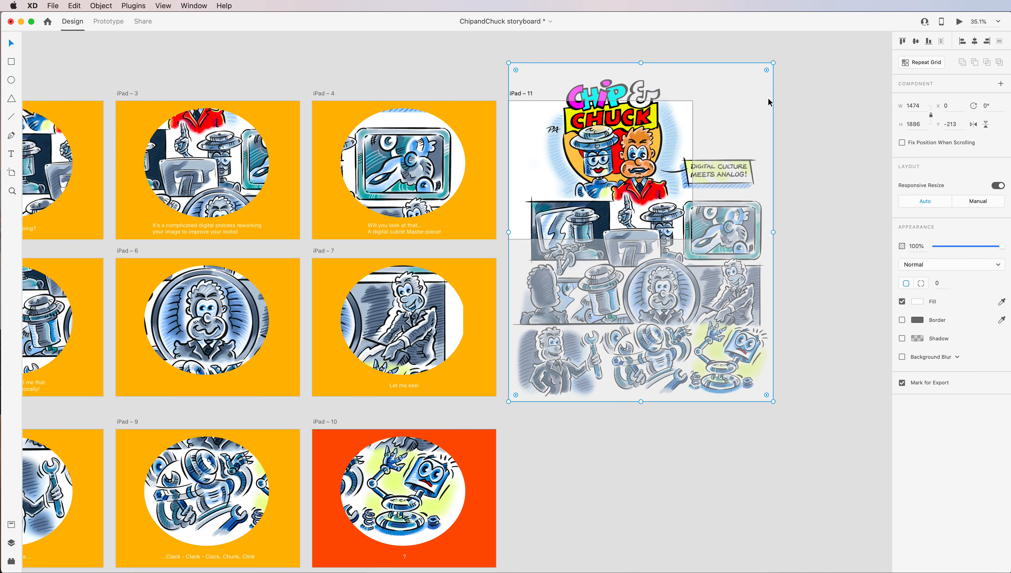
{"action": "left_click_drag", "start_coordinate": [666, 318], "coordinate": [657, 340]}
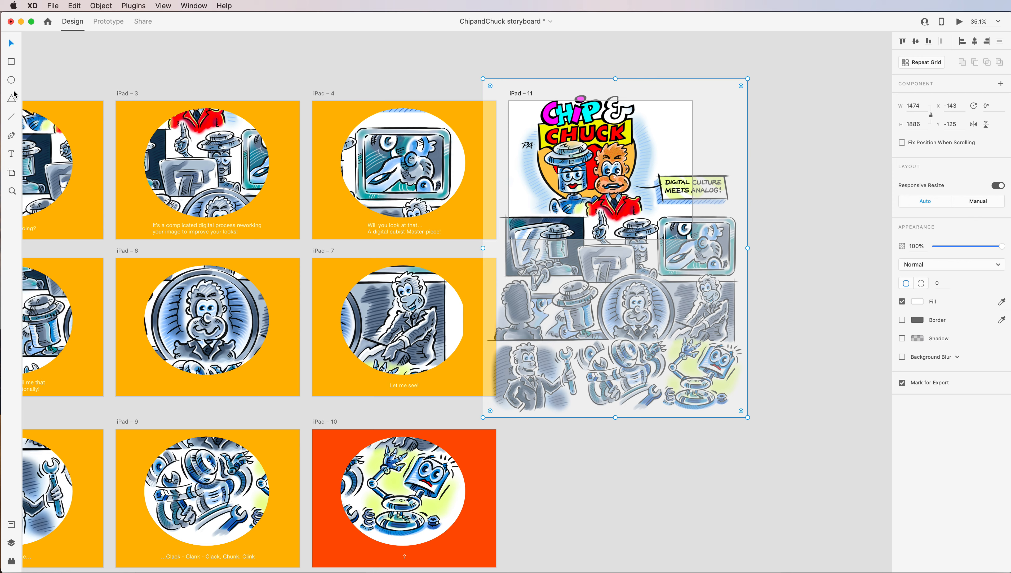
Draw an oval about 653 × 528 over the comic page, mask the page with it, and move the masked image within iPad – 11.
{"action": "left_click", "coordinate": [11, 81]}
{"action": "left_click_drag", "start_coordinate": [553, 136], "coordinate": [671, 232]}
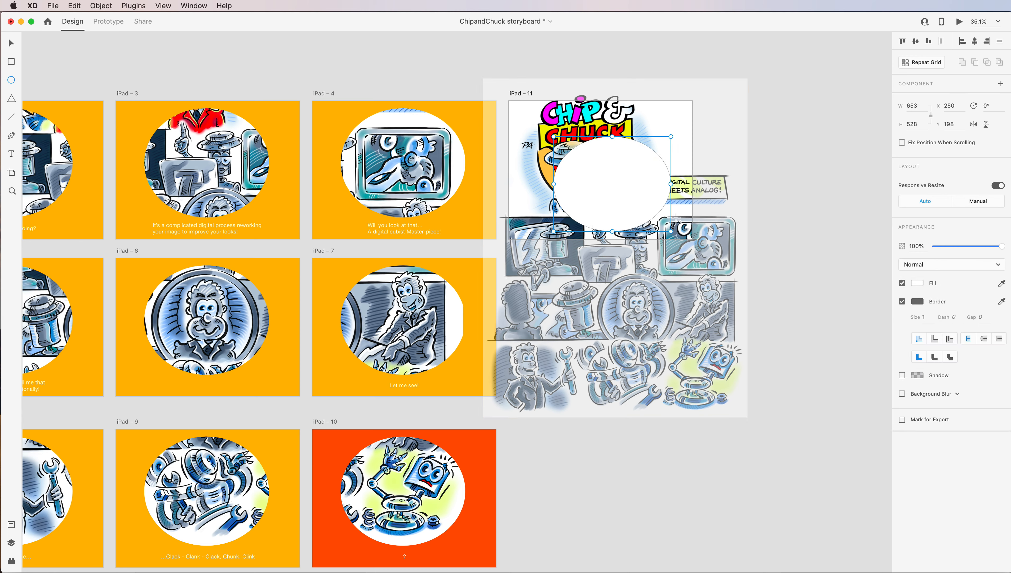
{"action": "left_click", "coordinate": [12, 43]}
{"action": "left_click_drag", "start_coordinate": [790, 68], "coordinate": [535, 413]}
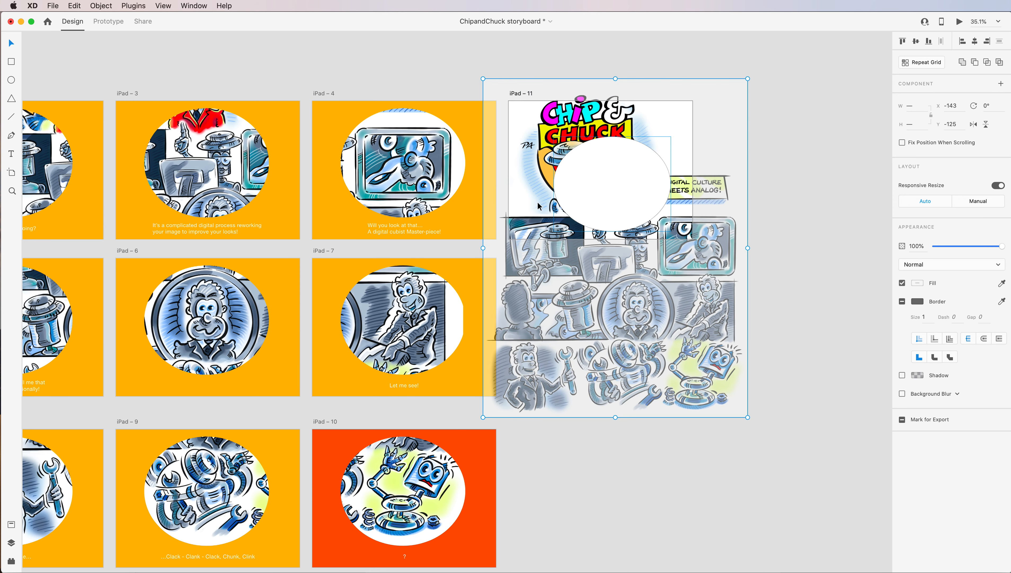
{"action": "left_click", "coordinate": [104, 3]}
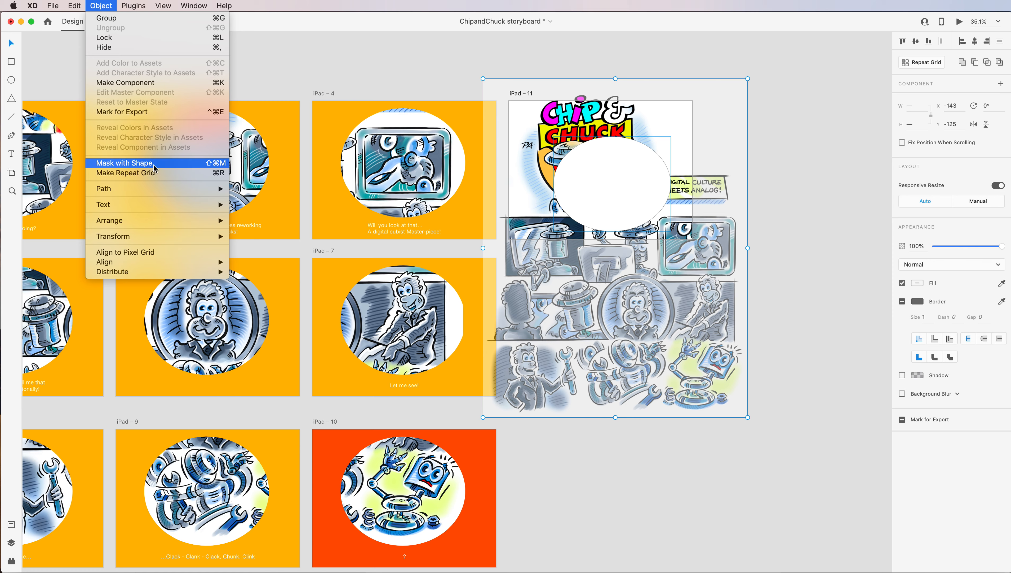
{"action": "left_click", "coordinate": [125, 163]}
{"action": "mouse_move", "coordinate": [607, 195]}
{"action": "left_mouse_down"}
{"action": "mouse_move", "coordinate": [586, 180]}
{"action": "mouse_move", "coordinate": [597, 182]}
{"action": "left_mouse_up"}
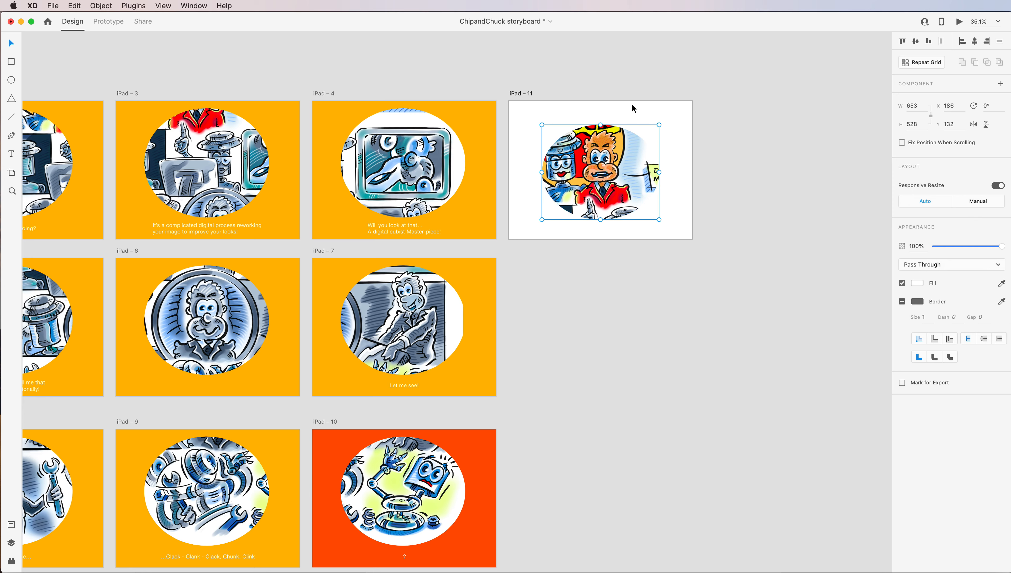
Ungroup the oval mask on iPad – 11 and delete the oval, keeping the full comic page.
{"action": "right_click", "coordinate": [618, 187]}
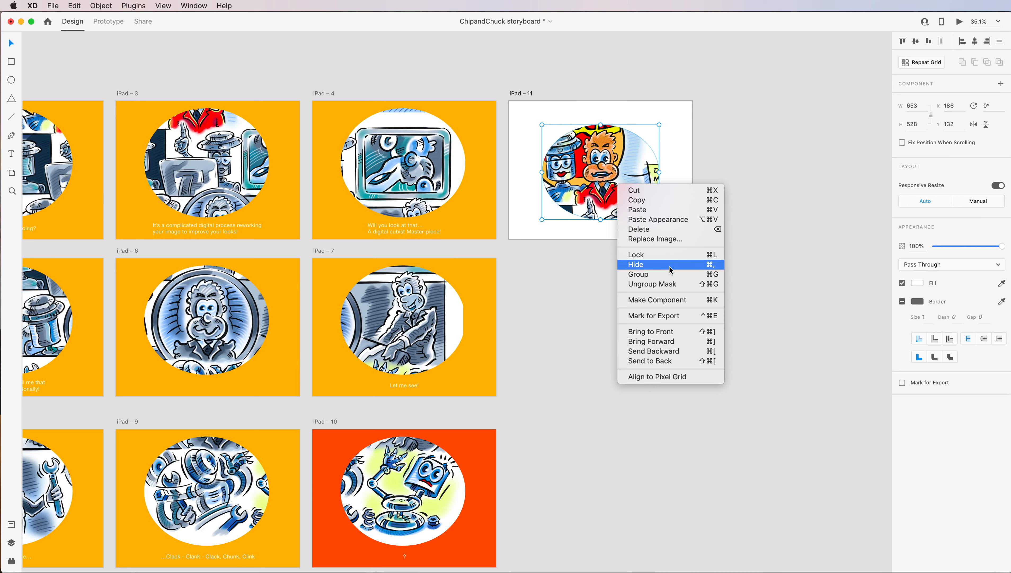
{"action": "left_click", "coordinate": [667, 286]}
{"action": "left_click", "coordinate": [792, 232]}
{"action": "left_click", "coordinate": [640, 202]}
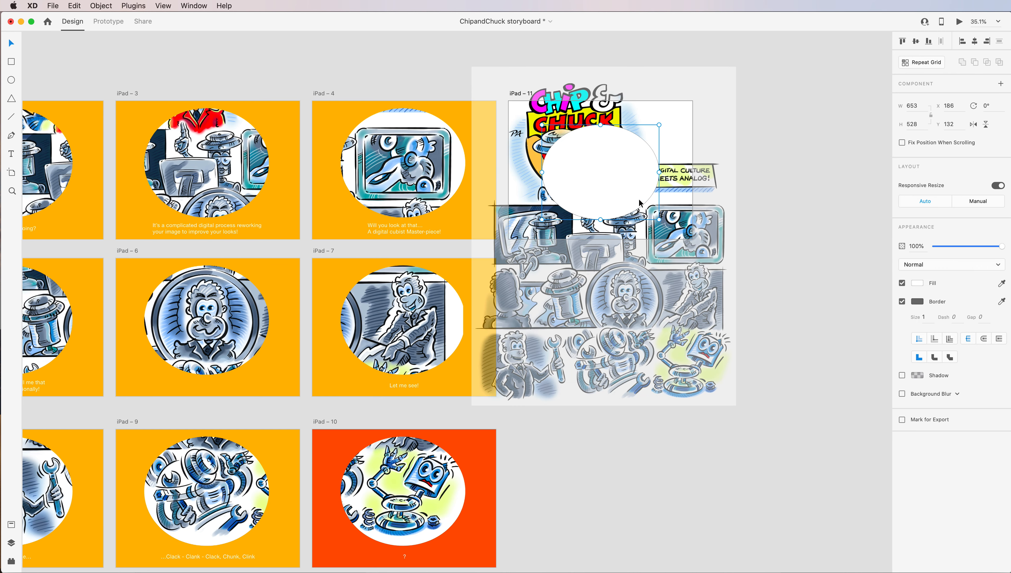
{"action": "key", "text": "Delete"}
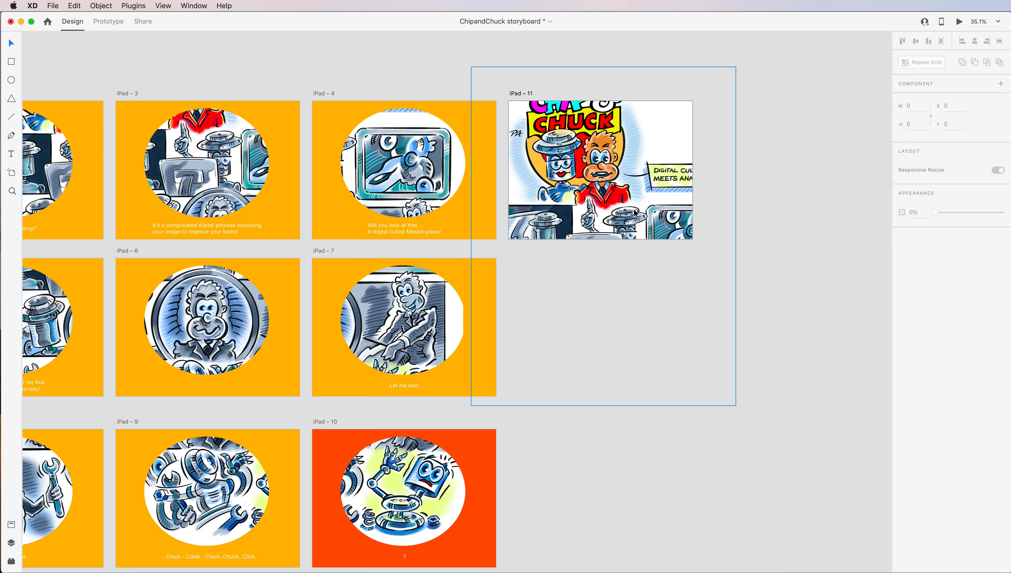
Enlarge the comic page to about 1826 × 2338 and move it so the title artwork fills the iPad – 11 artboard.
{"action": "left_click", "coordinate": [733, 402]}
{"action": "left_click_drag", "start_coordinate": [744, 412], "coordinate": [807, 492]}
{"action": "left_click_drag", "start_coordinate": [634, 289], "coordinate": [634, 311]}
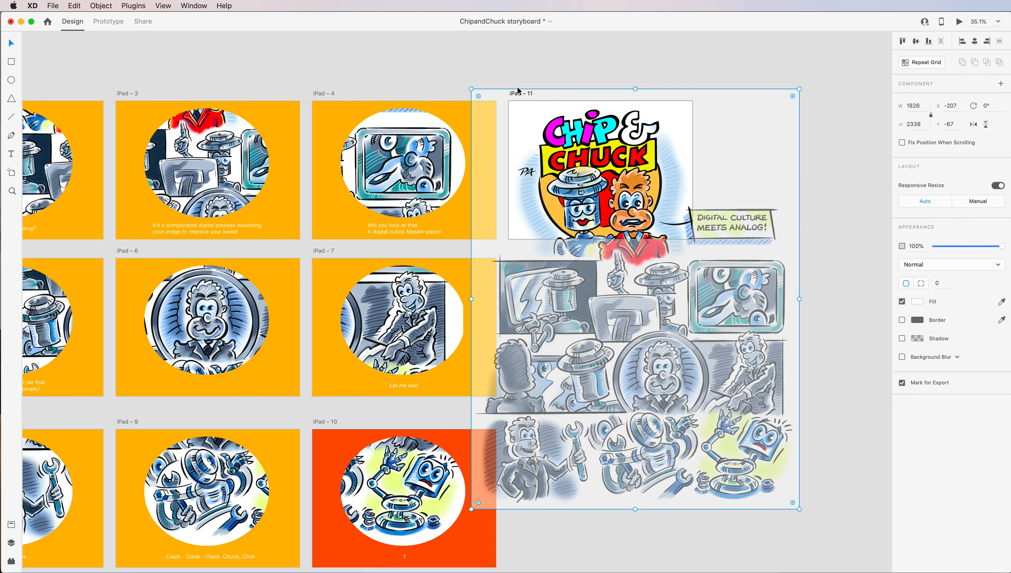
Duplicate the iPad – 11 artboard with its comic image.
{"action": "left_click", "coordinate": [493, 70]}
{"action": "left_click", "coordinate": [523, 93]}
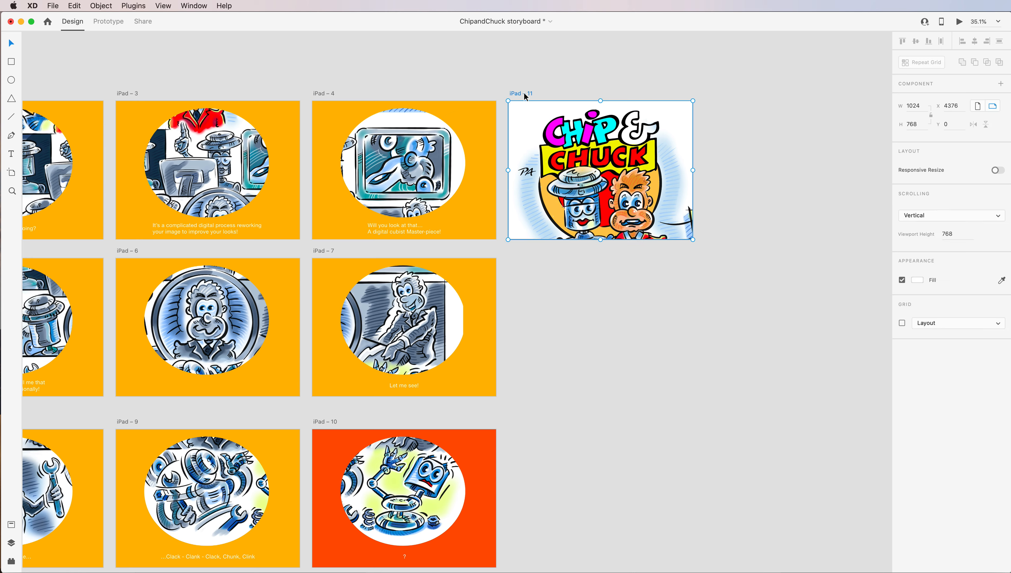
{"action": "key", "text": "super+d"}
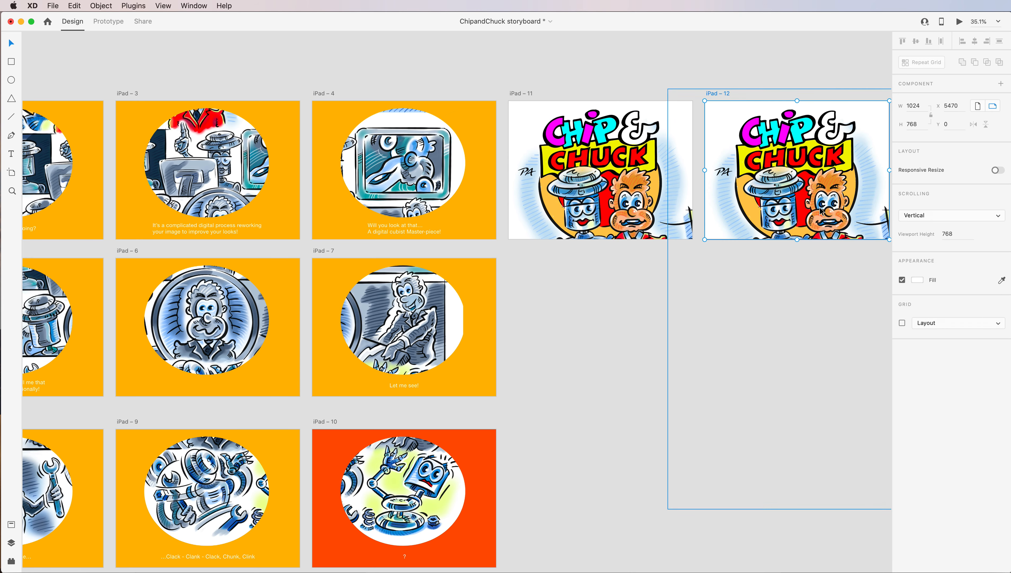
Move the comic page on the iPad – 12 artboard so its final robot panel shows inside the artboard.
{"action": "left_click", "coordinate": [826, 211]}
{"action": "left_click_drag", "start_coordinate": [857, 475], "coordinate": [744, 206]}
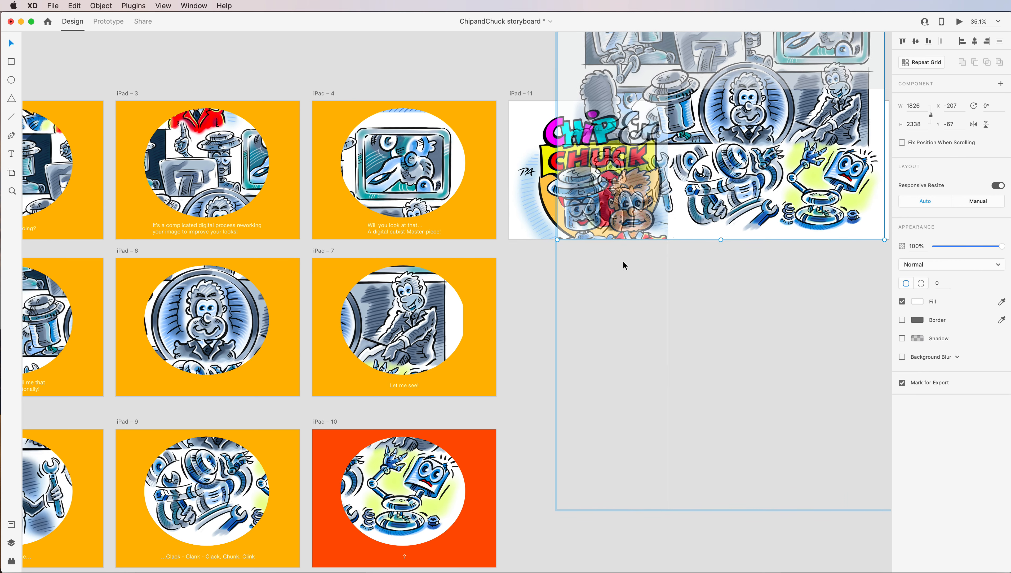
{"action": "left_click", "coordinate": [565, 497]}
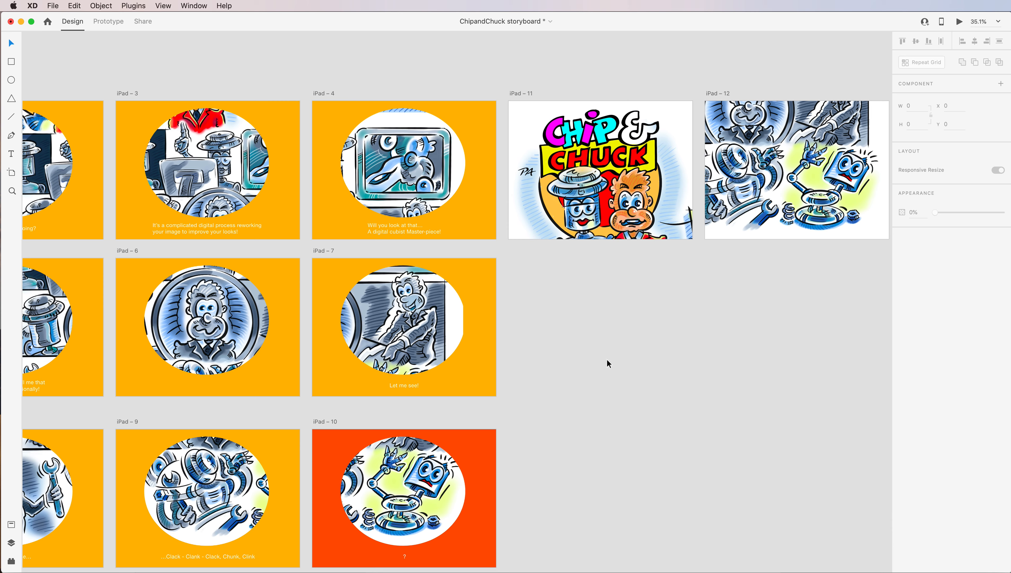
Enlarge the comic page on the iPad – 12 artboard to about 1996 × 2555 and move it up to frame the robot panel.
{"action": "double_click", "coordinate": [765, 198]}
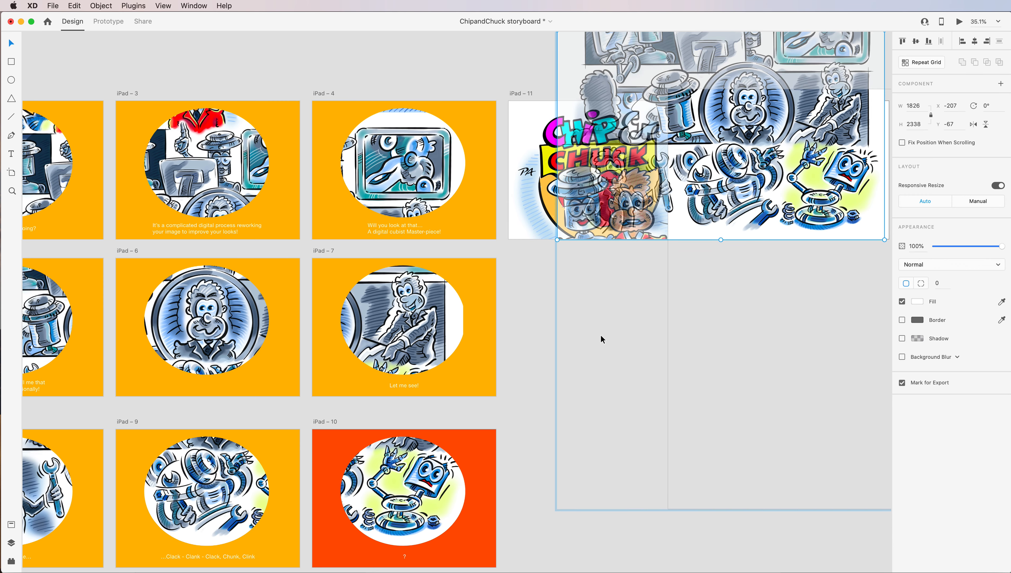
{"action": "left_click", "coordinate": [529, 329]}
{"action": "double_click", "coordinate": [766, 192]}
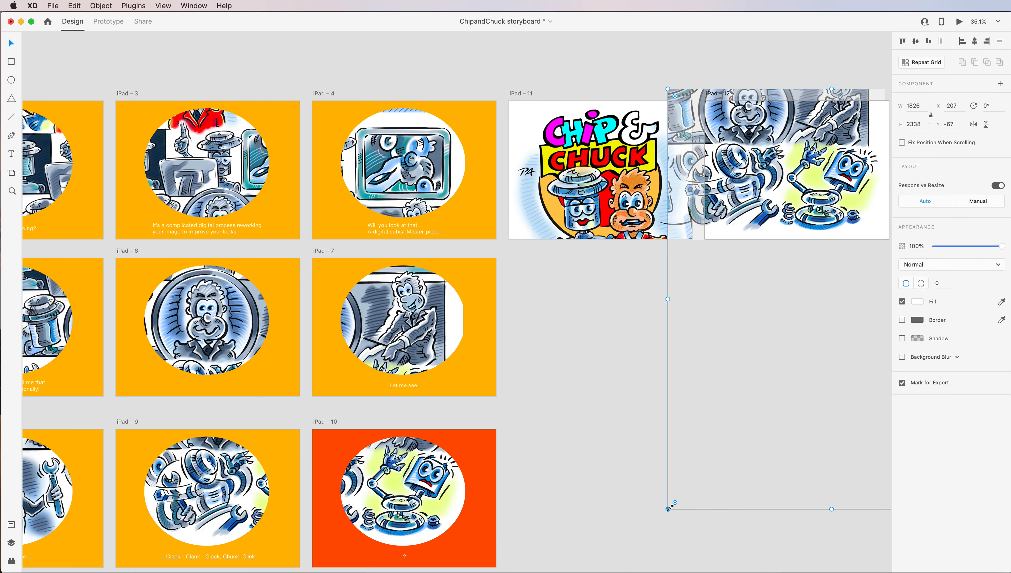
{"action": "left_click_drag", "start_coordinate": [668, 508], "coordinate": [637, 548]}
{"action": "scroll", "coordinate": [637, 522], "scroll_direction": "down", "scroll_amount": 4}
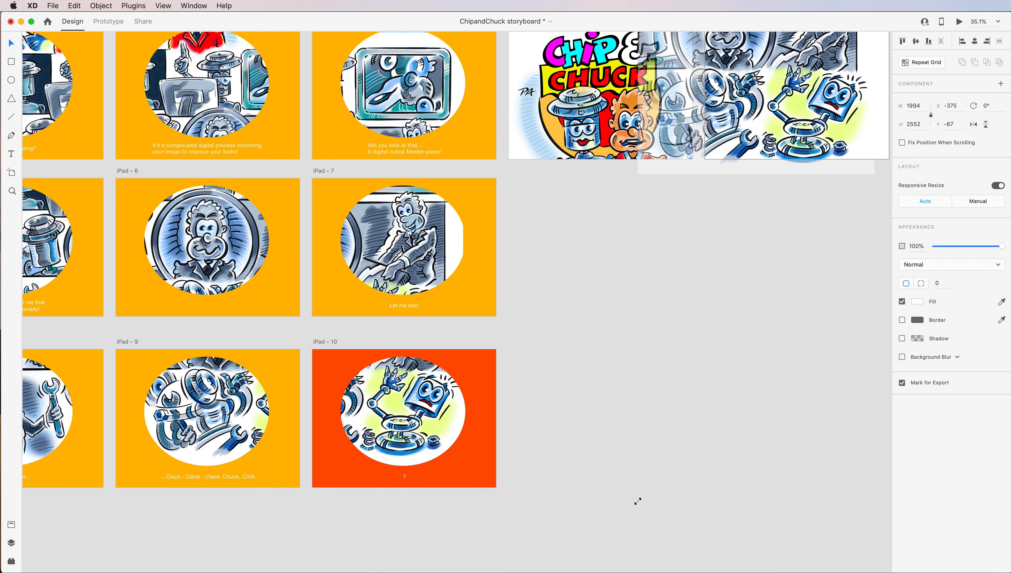
{"action": "left_click_drag", "start_coordinate": [789, 135], "coordinate": [790, 115]}
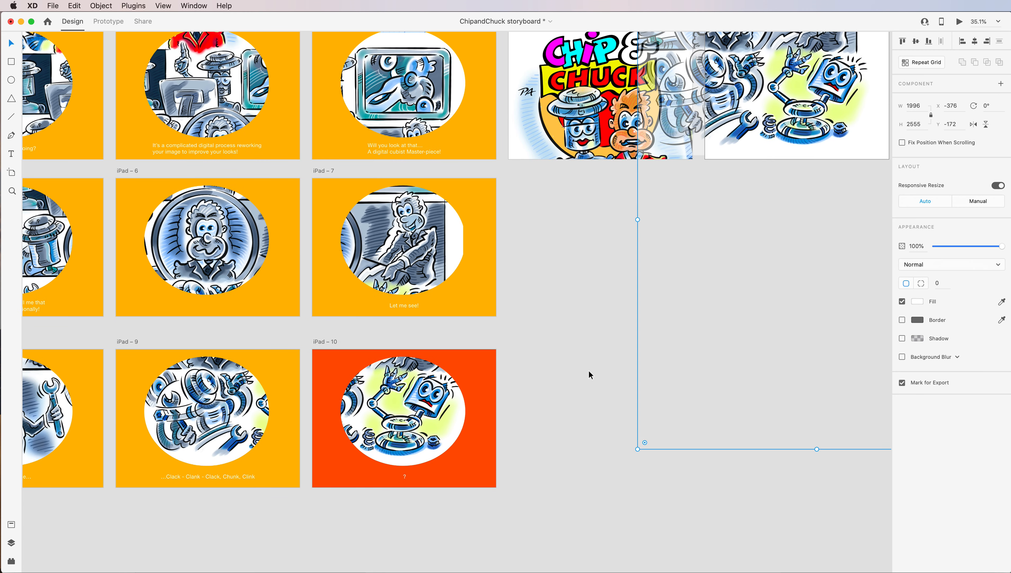
Fine-tune the comic page's position on iPad – 12, shifting it slightly down and left around the final robot panel.
{"action": "scroll", "coordinate": [571, 344], "scroll_direction": "right", "scroll_amount": 10}
{"action": "scroll", "coordinate": [571, 343], "scroll_direction": "up", "scroll_amount": 7}
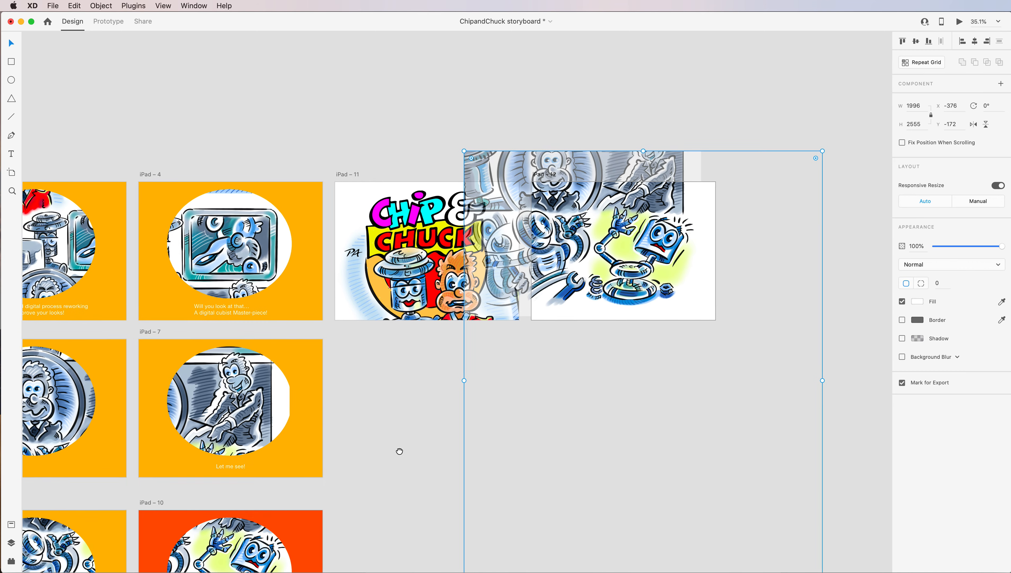
{"action": "key", "text": "super+equal"}
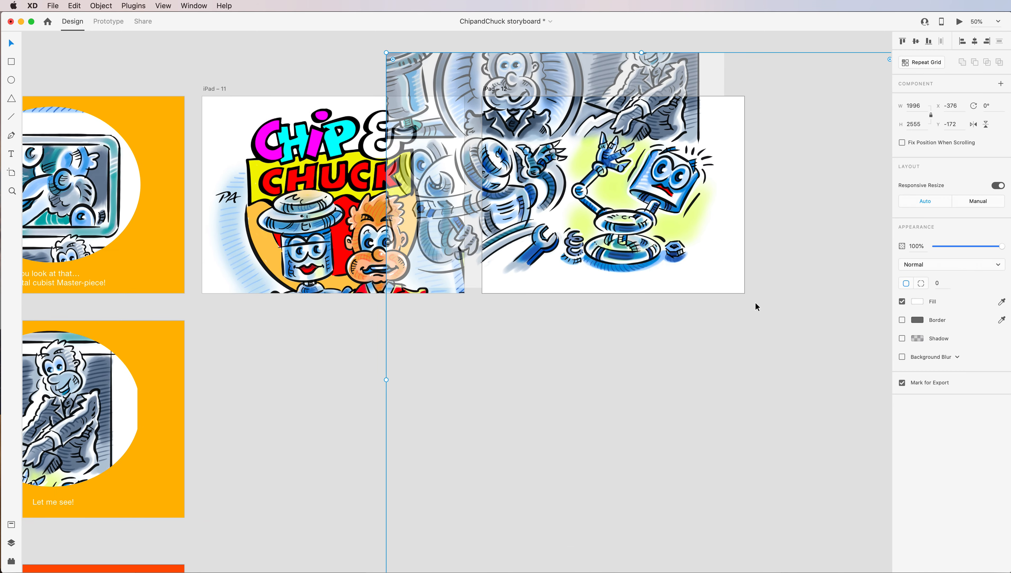
{"action": "key", "text": "super+equal"}
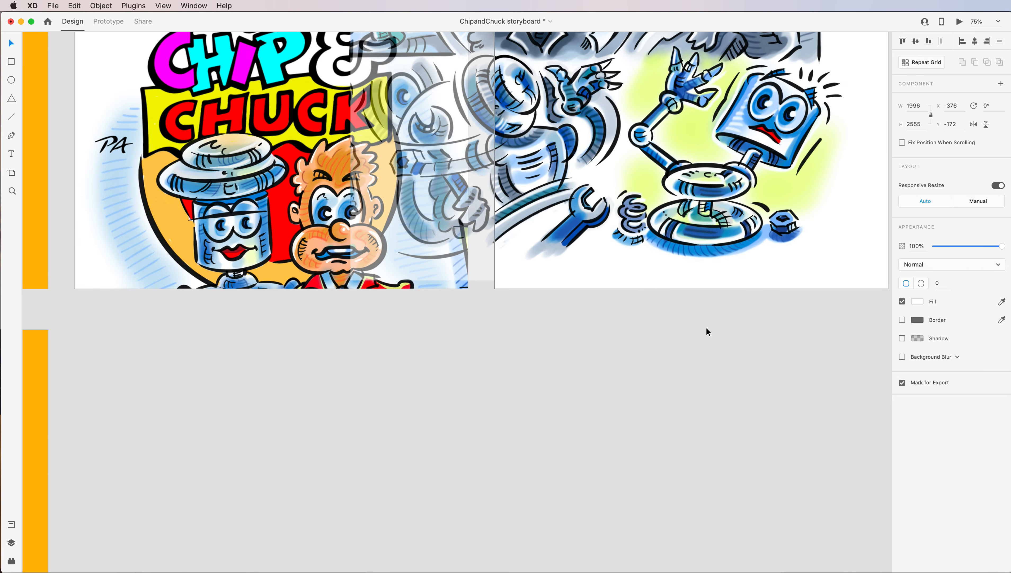
{"action": "left_click_drag", "start_coordinate": [300, 361], "coordinate": [305, 503]}
{"action": "left_click", "coordinate": [142, 57]}
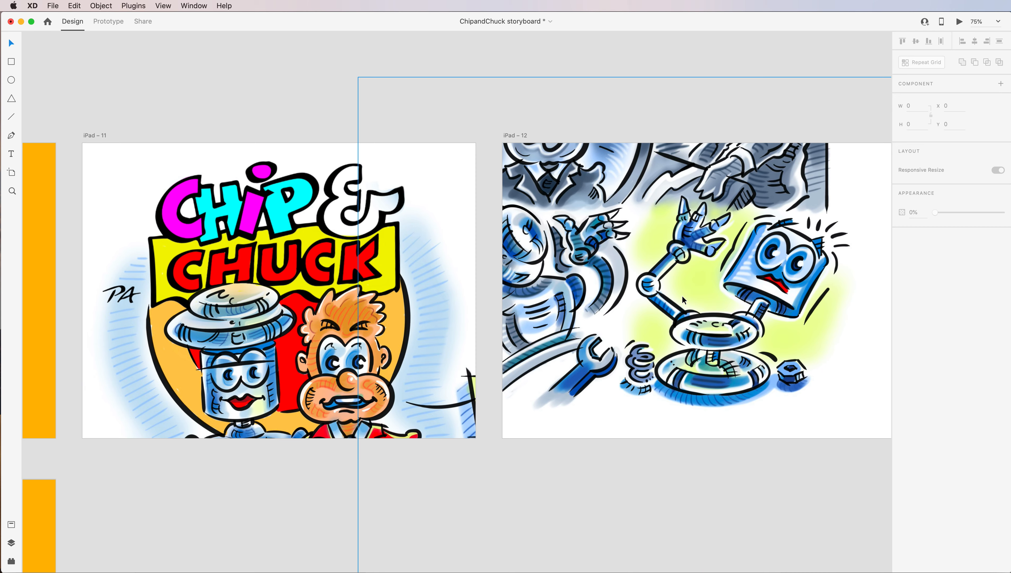
{"action": "mouse_move", "coordinate": [709, 283]}
{"action": "left_mouse_down"}
{"action": "mouse_move", "coordinate": [718, 294]}
{"action": "mouse_move", "coordinate": [702, 295]}
{"action": "left_mouse_up"}
{"action": "left_click", "coordinate": [296, 83]}
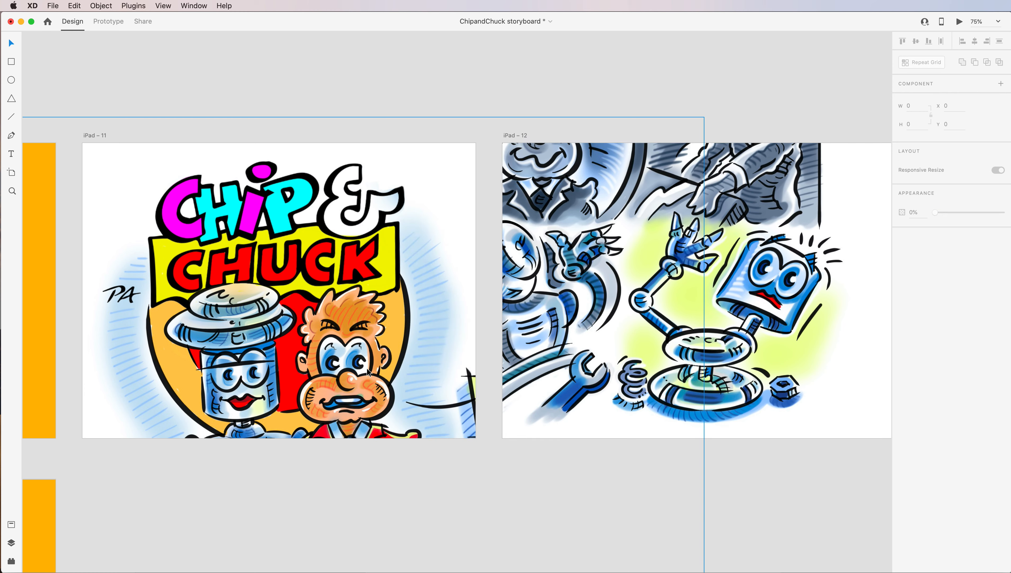
In Prototype mode, link the comic page on iPad – 11 to iPad – 12 with a Tap-triggered Auto-Animate, Ease In-Out, 0.8 s.
{"action": "left_click", "coordinate": [301, 285]}
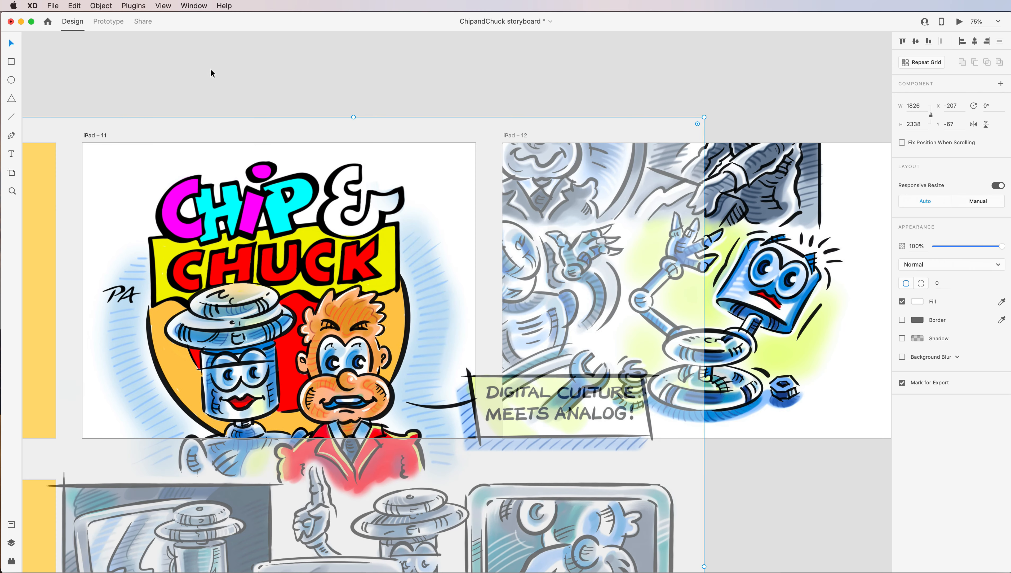
{"action": "left_click", "coordinate": [215, 75]}
{"action": "left_click", "coordinate": [114, 22]}
{"action": "left_click", "coordinate": [298, 300]}
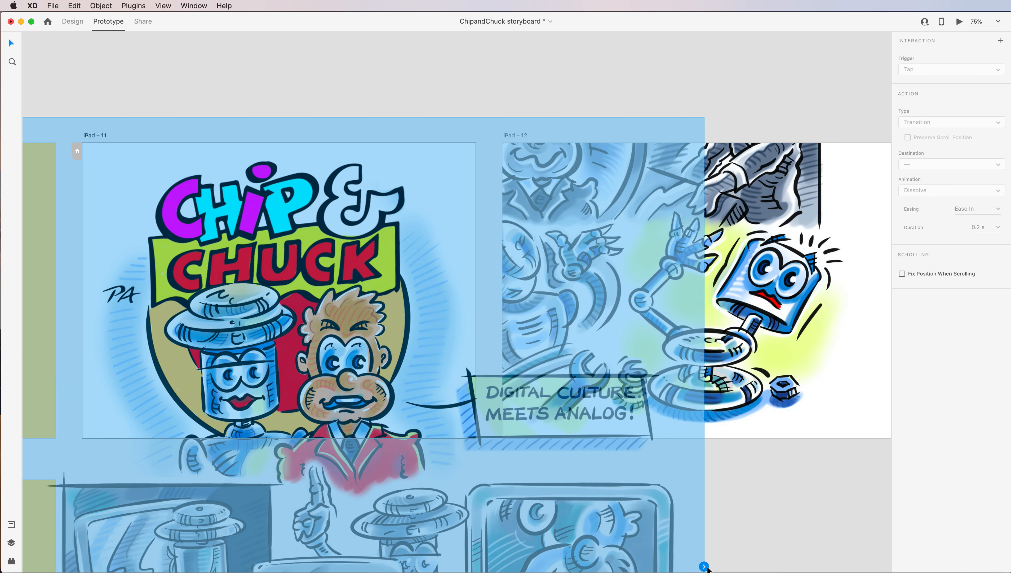
{"action": "left_click_drag", "start_coordinate": [704, 566], "coordinate": [836, 272]}
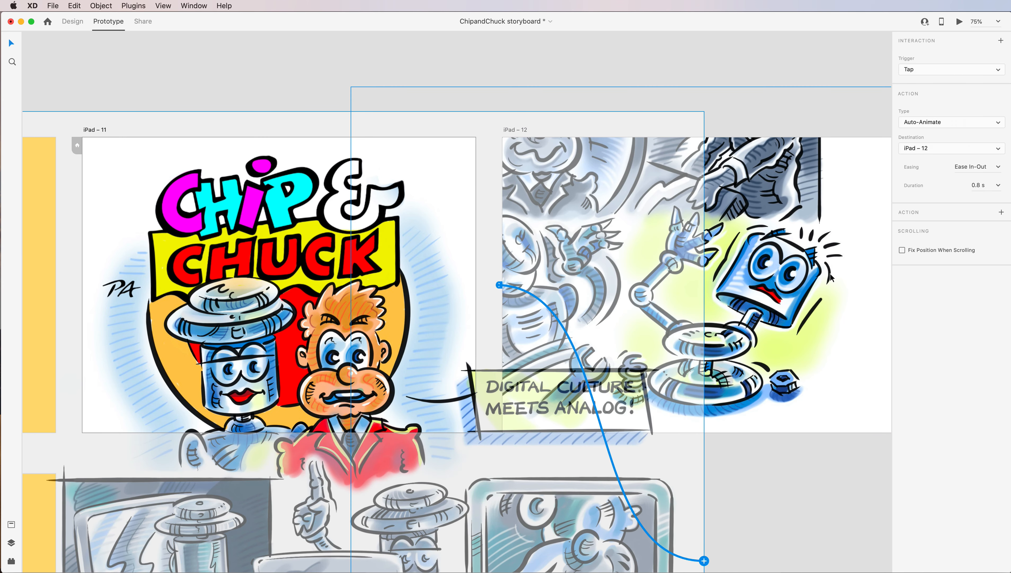
{"action": "left_click", "coordinate": [997, 71]}
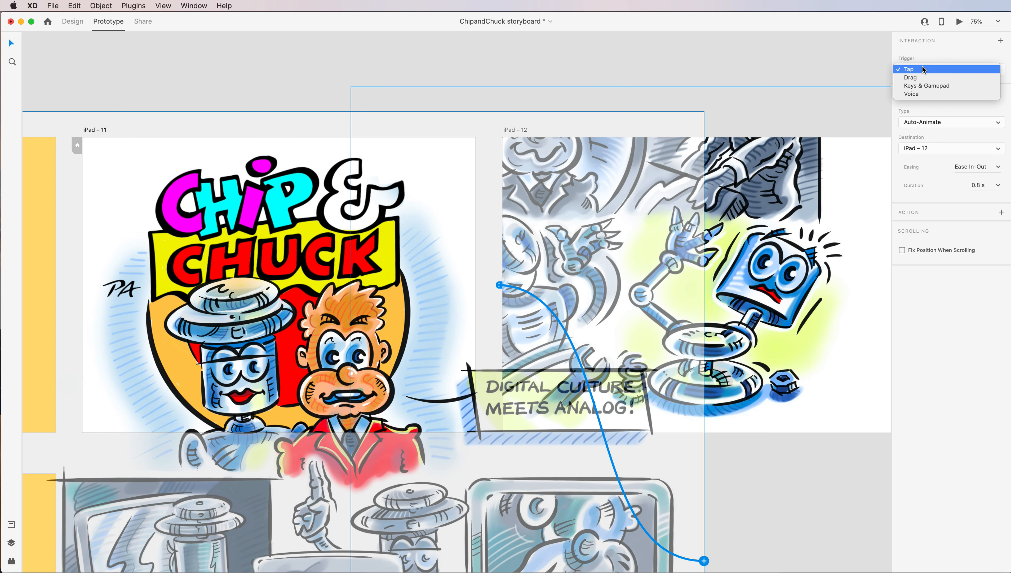
{"action": "left_click", "coordinate": [954, 45]}
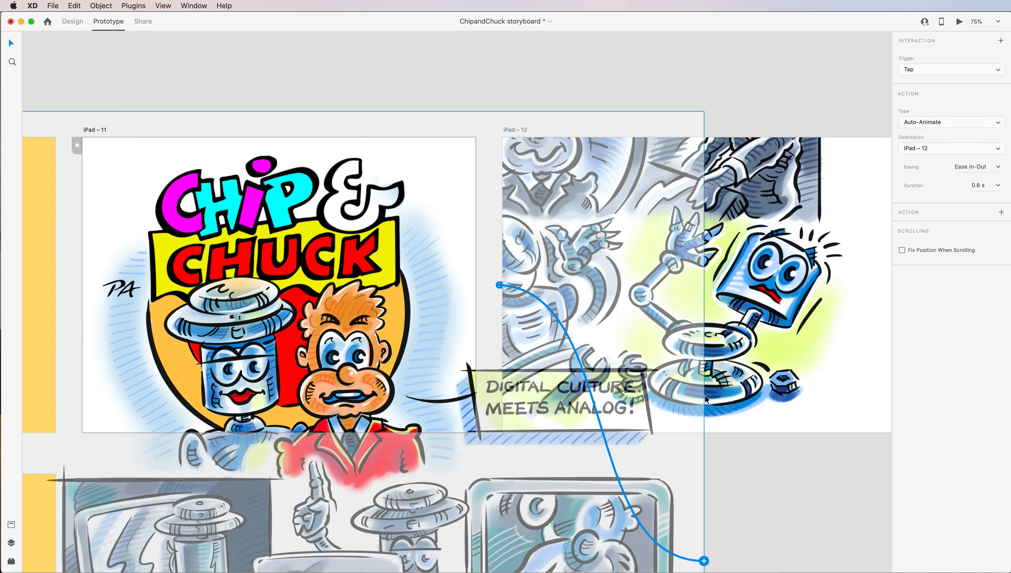
Link the comic page on iPad – 12 back to iPad – 11 with a Tap-triggered Auto-Animate, Ease In-Out, 0.8 s.
{"action": "left_click", "coordinate": [858, 359]}
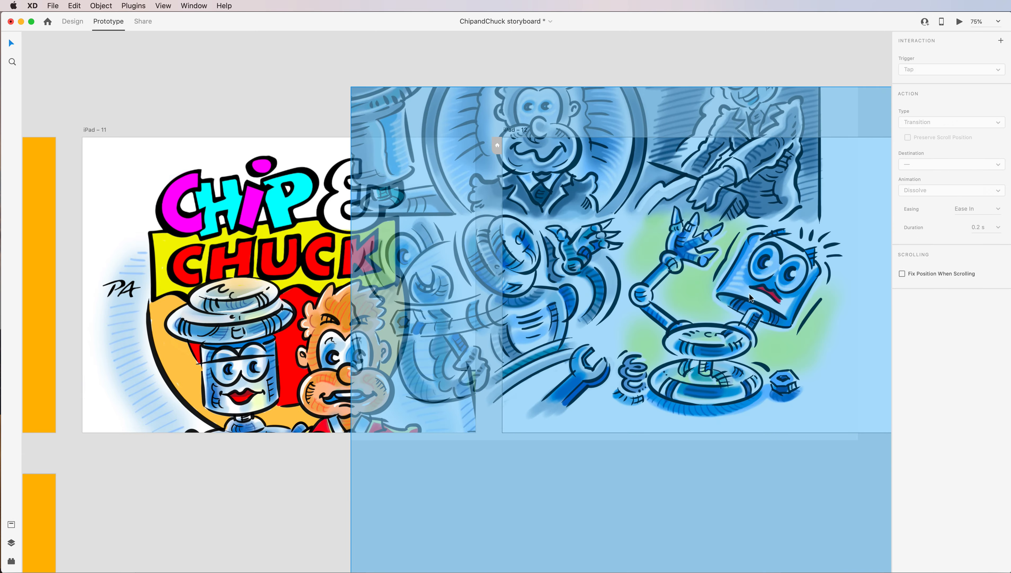
{"action": "left_click_drag", "start_coordinate": [763, 319], "coordinate": [649, 268]}
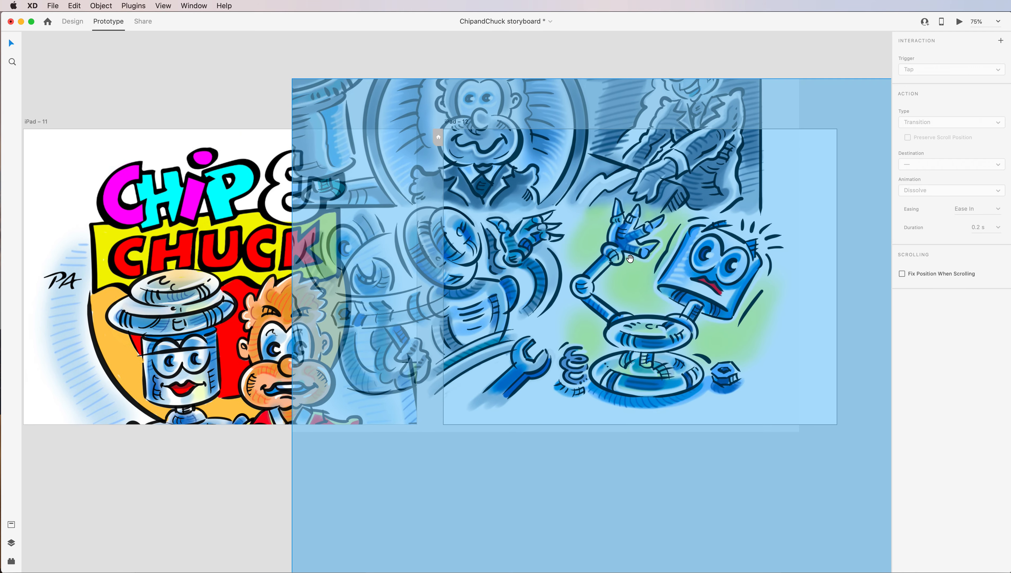
{"action": "left_click", "coordinate": [295, 74]}
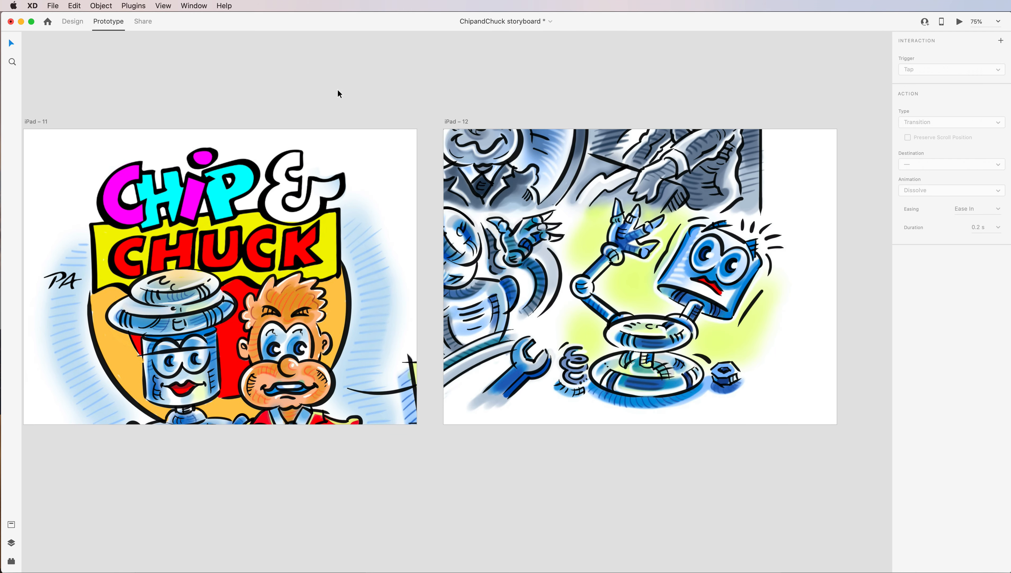
{"action": "left_click", "coordinate": [604, 279]}
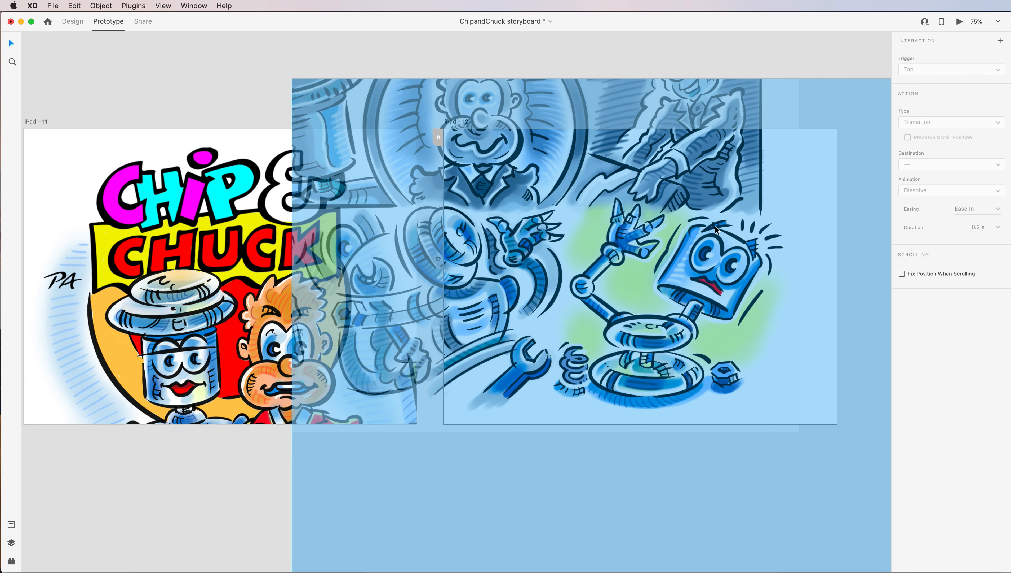
{"action": "left_click_drag", "start_coordinate": [855, 299], "coordinate": [681, 230]}
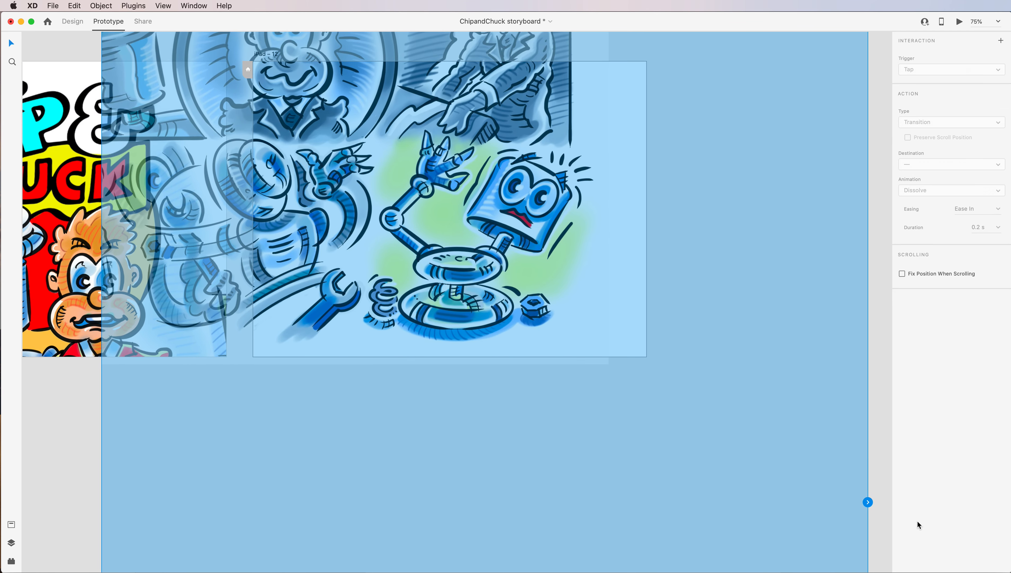
{"action": "left_click_drag", "start_coordinate": [868, 501], "coordinate": [91, 180]}
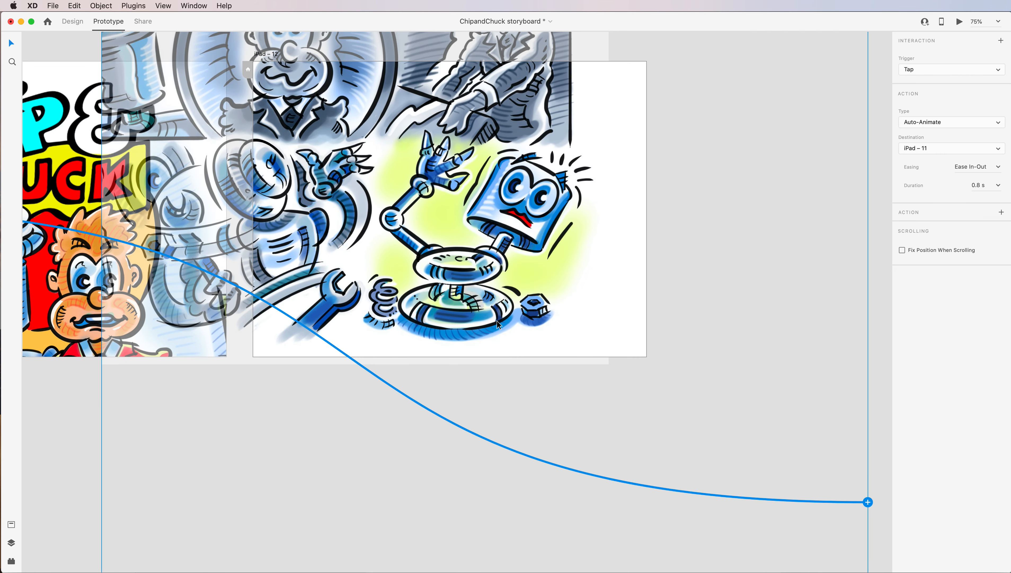
{"action": "scroll", "coordinate": [489, 319], "scroll_direction": "left", "scroll_amount": 15}
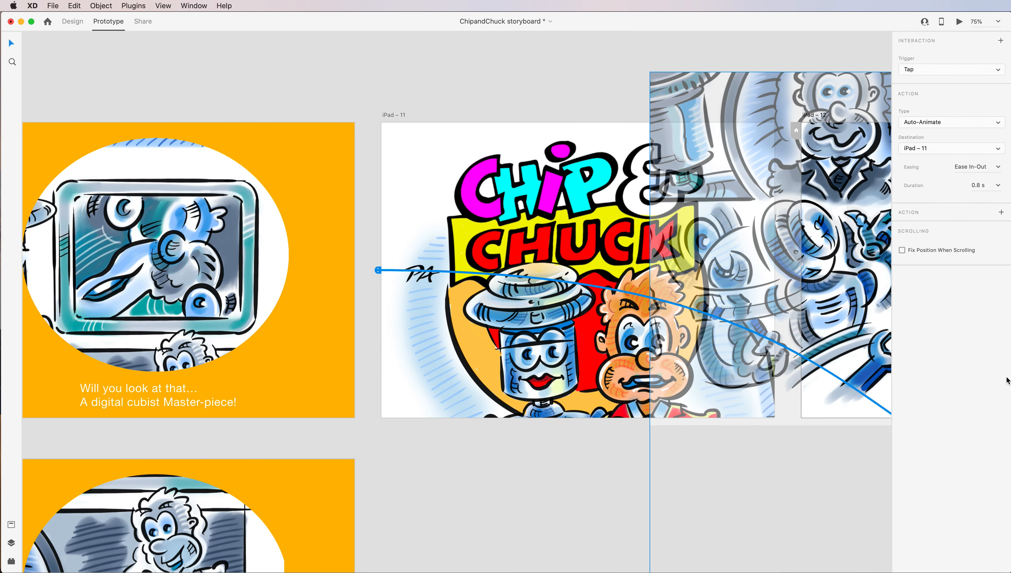
Set iPad – 11 as the home artboard of the prototype flow.
{"action": "left_click", "coordinate": [274, 75]}
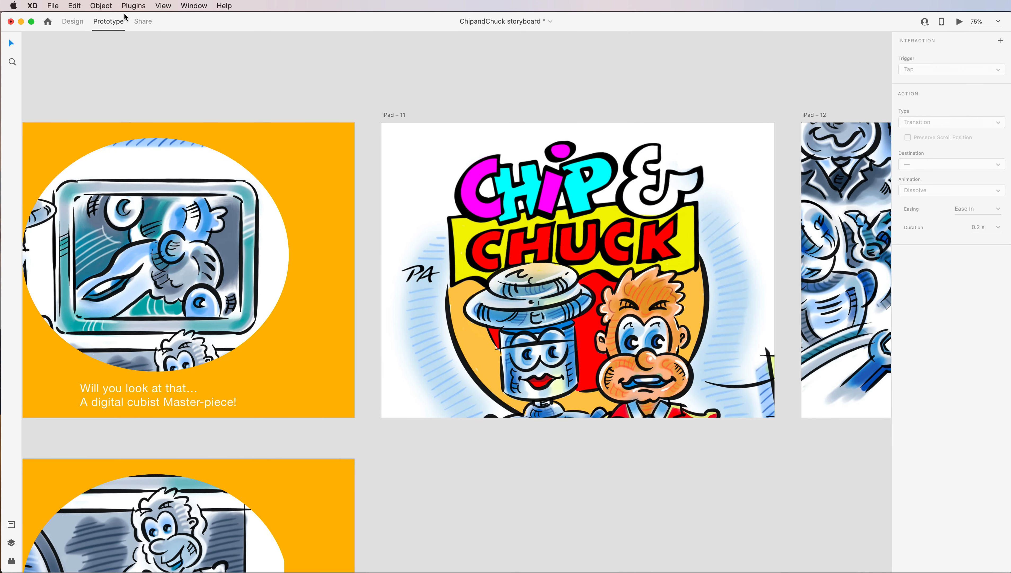
{"action": "left_click", "coordinate": [387, 141]}
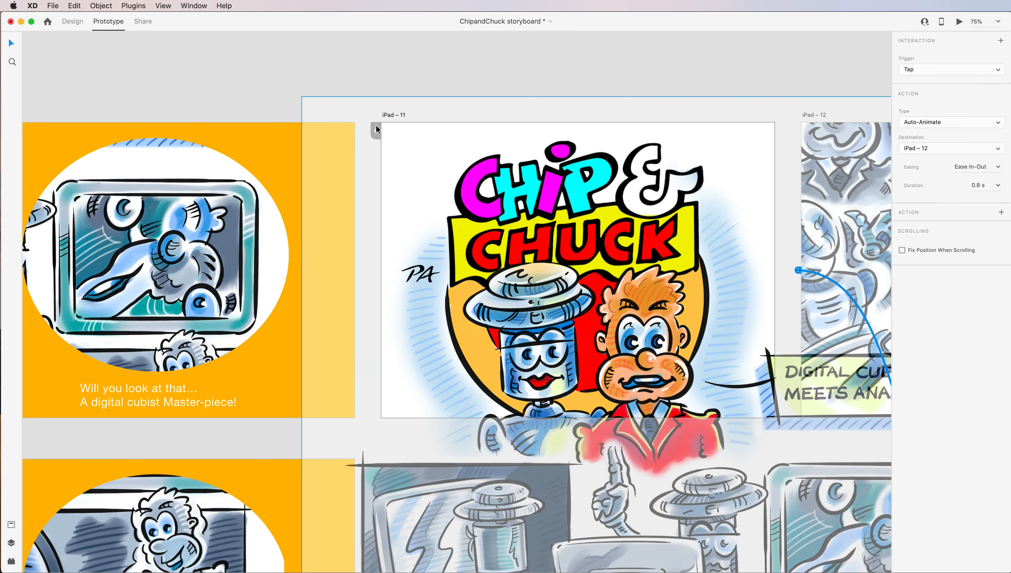
{"action": "left_click", "coordinate": [377, 133]}
Preview the prototype from iPad – 11 and play the transition to iPad – 12 and back.
{"action": "left_click", "coordinate": [960, 22]}
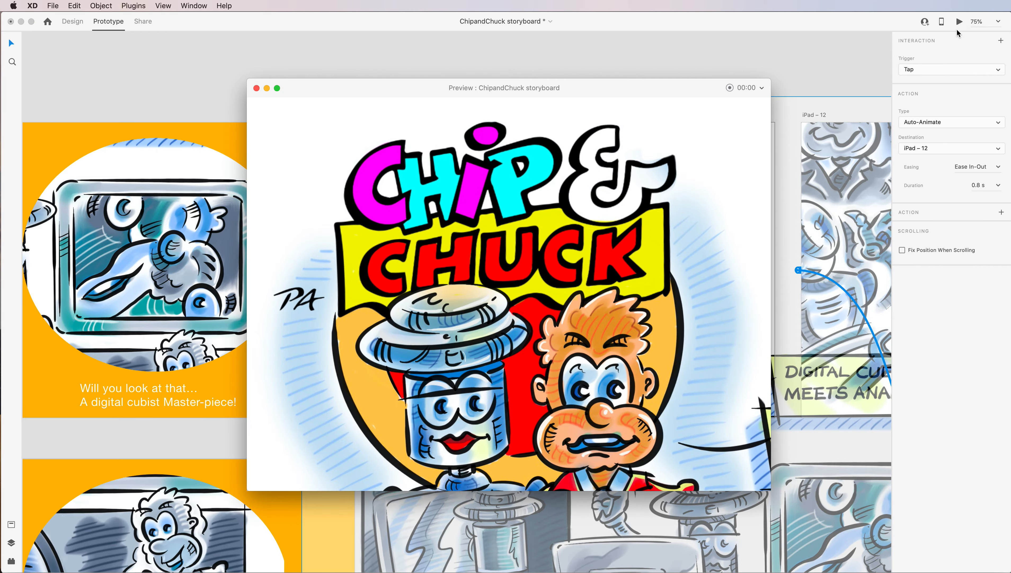
{"action": "left_click", "coordinate": [515, 315]}
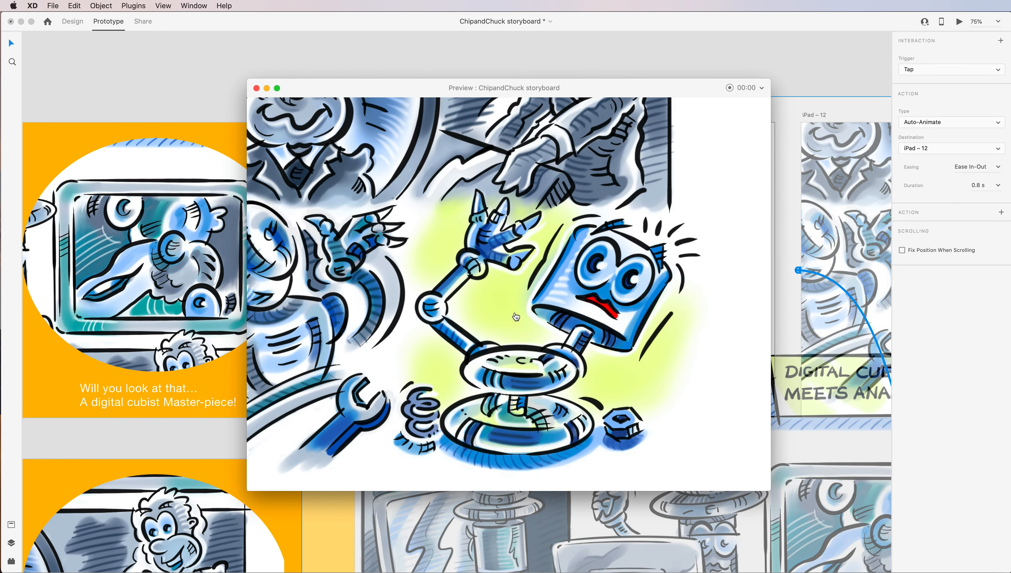
{"action": "left_click", "coordinate": [522, 325]}
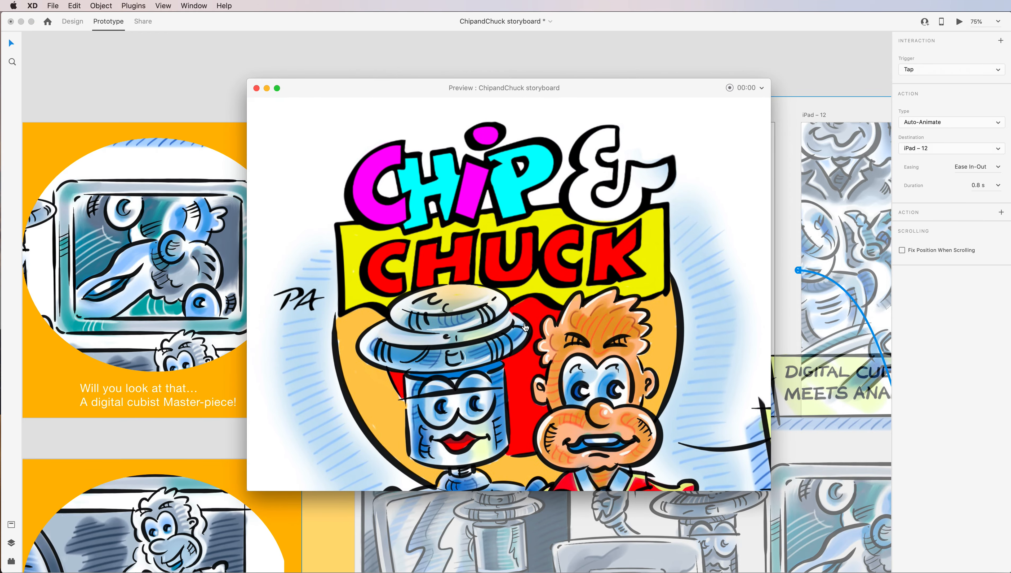